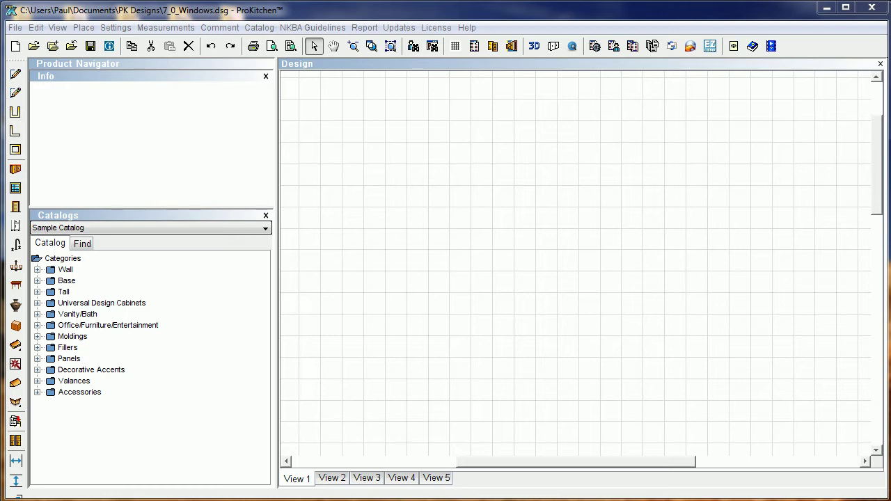
Browse the Bay and Bow and the Casement window categories, rotate the WCL24 casement preview, and close the window catalog
{"action": "left_click", "coordinate": [15, 189]}
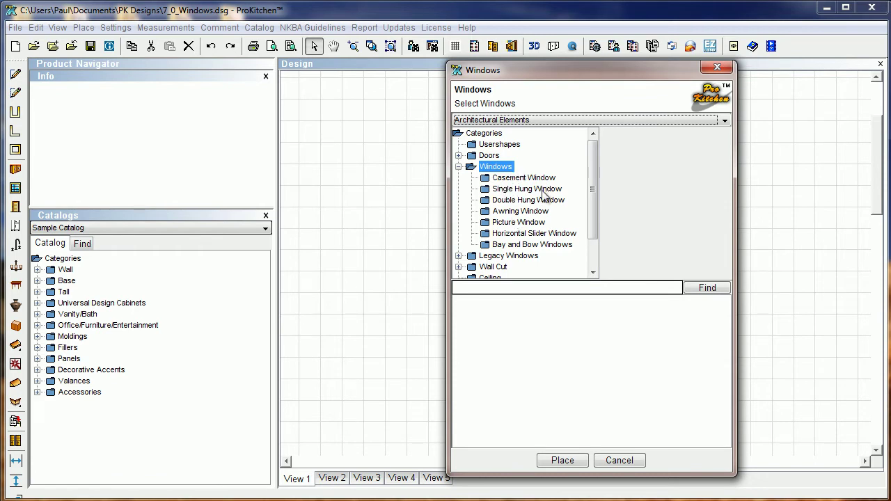
{"action": "left_click", "coordinate": [512, 245]}
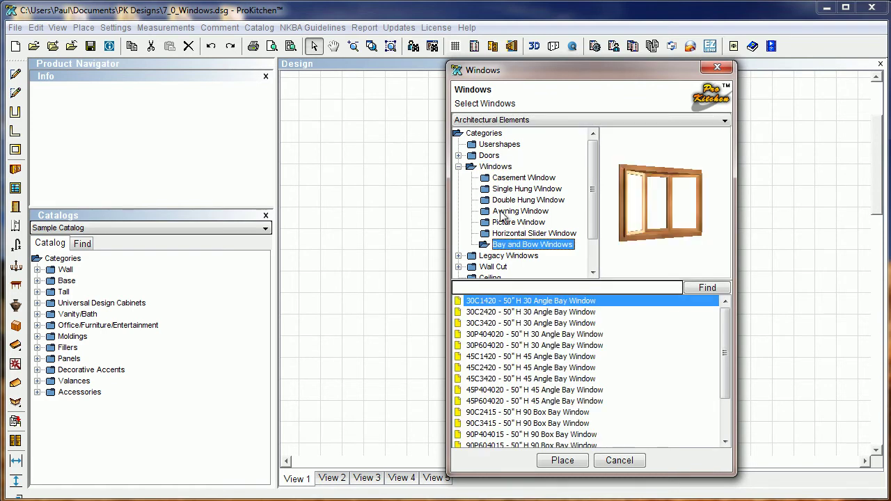
{"action": "left_click", "coordinate": [512, 180]}
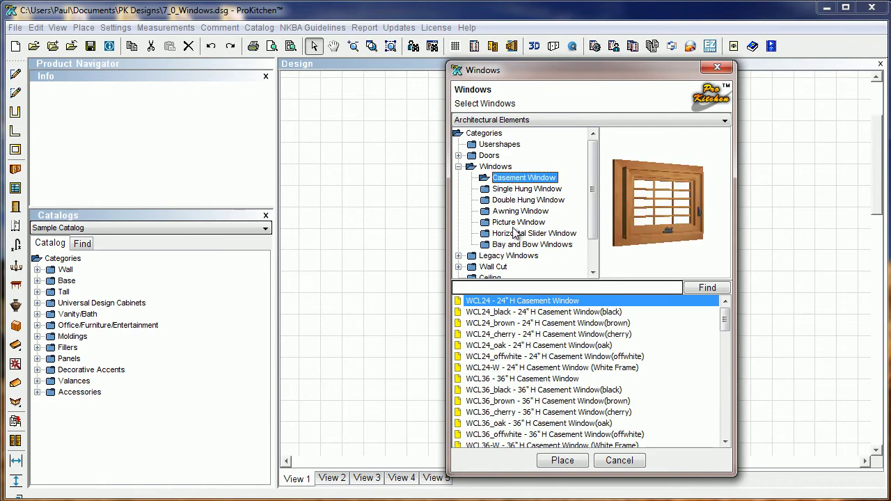
{"action": "left_click_drag", "start_coordinate": [621, 224], "coordinate": [703, 208]}
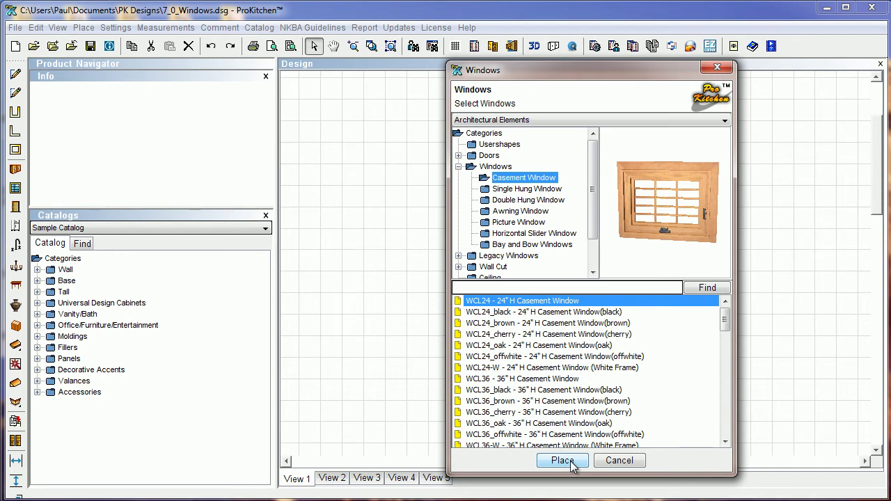
{"action": "left_click", "coordinate": [619, 460]}
Examine the kitchen's bay window above the sink in the 3D view and return to the floor plan
{"action": "left_click_drag", "start_coordinate": [871, 261], "coordinate": [869, 304]}
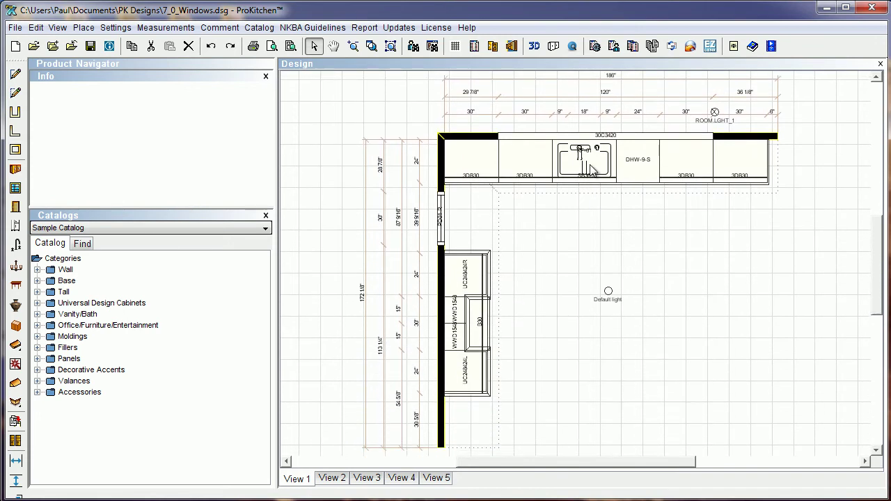
{"action": "left_click", "coordinate": [539, 55]}
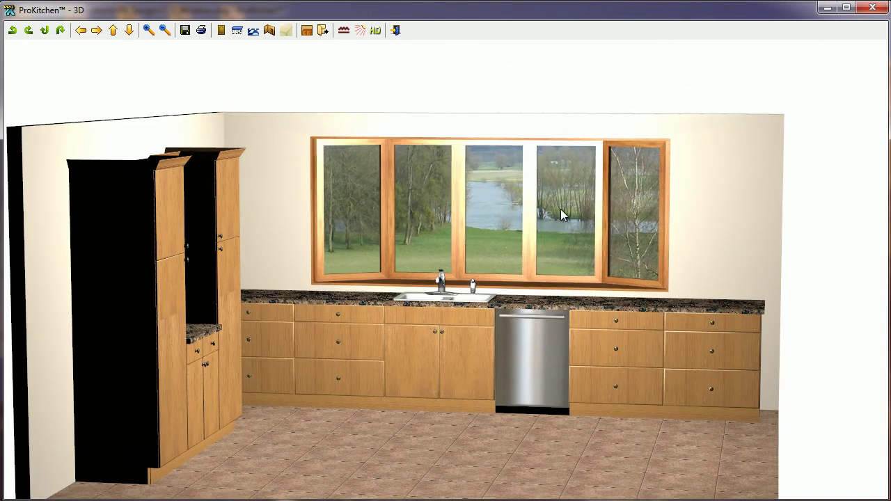
{"action": "left_click", "coordinate": [872, 8]}
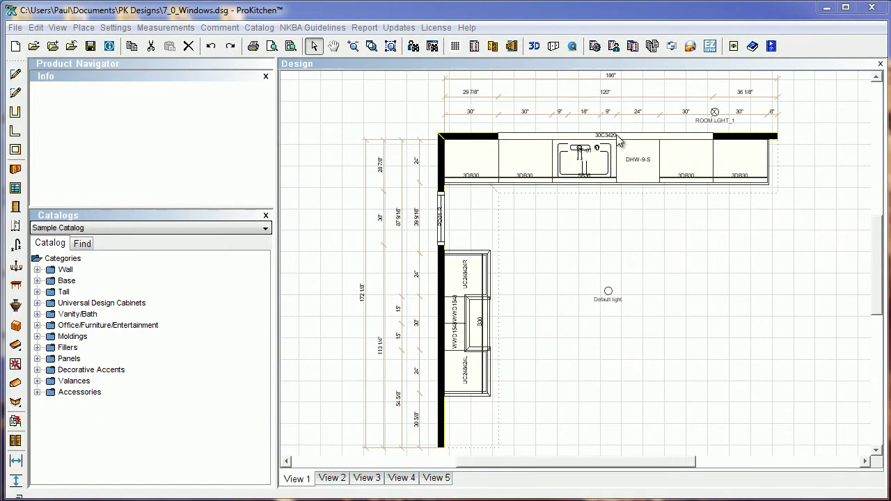
Open the attributes of the 30C3420 bay window on the sink wall and bring up its window parameters
{"action": "right_click", "coordinate": [526, 138]}
{"action": "mouse_move", "coordinate": [556, 178]}
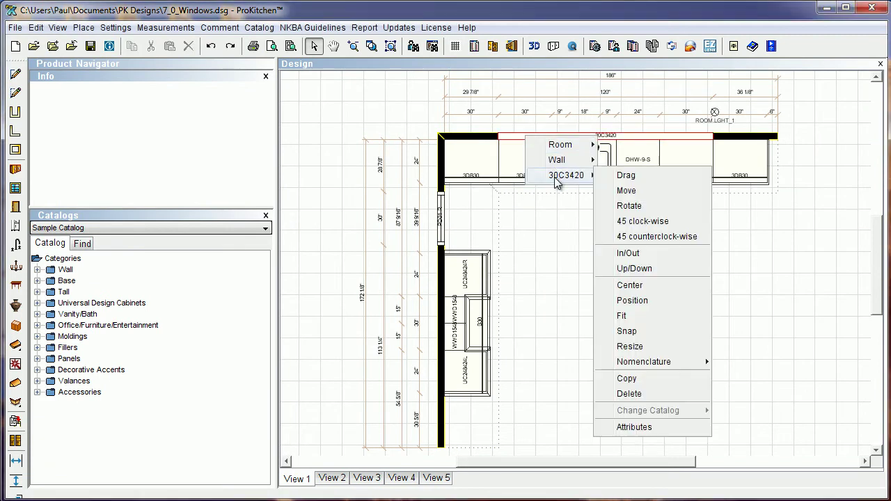
{"action": "left_click", "coordinate": [646, 426]}
{"action": "left_click_drag", "start_coordinate": [548, 92], "coordinate": [517, 89]}
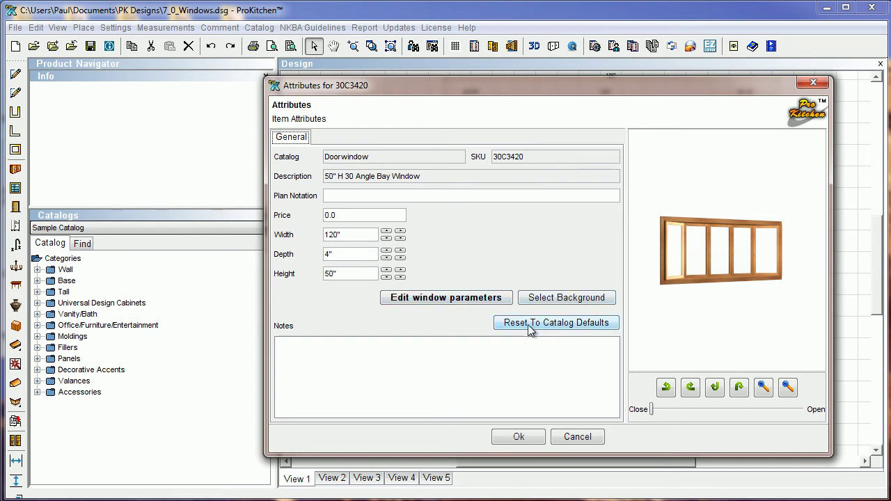
{"action": "left_click", "coordinate": [435, 298]}
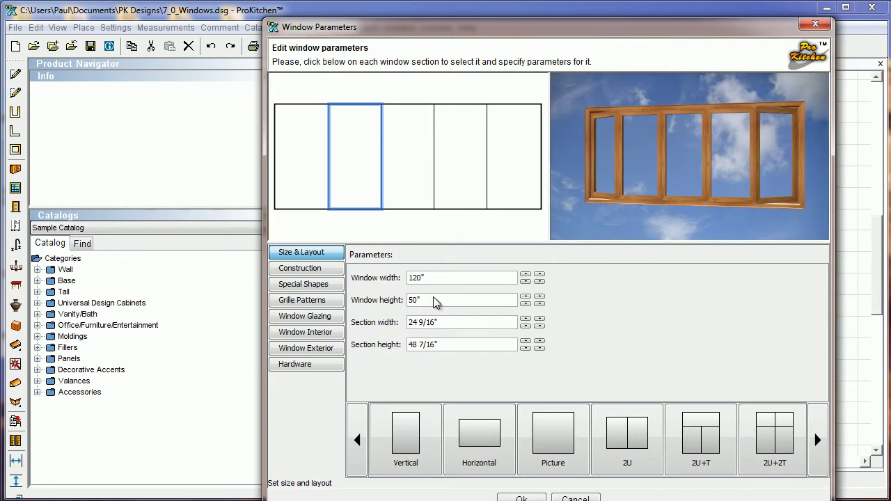
{"action": "left_click_drag", "start_coordinate": [451, 34], "coordinate": [417, 25]}
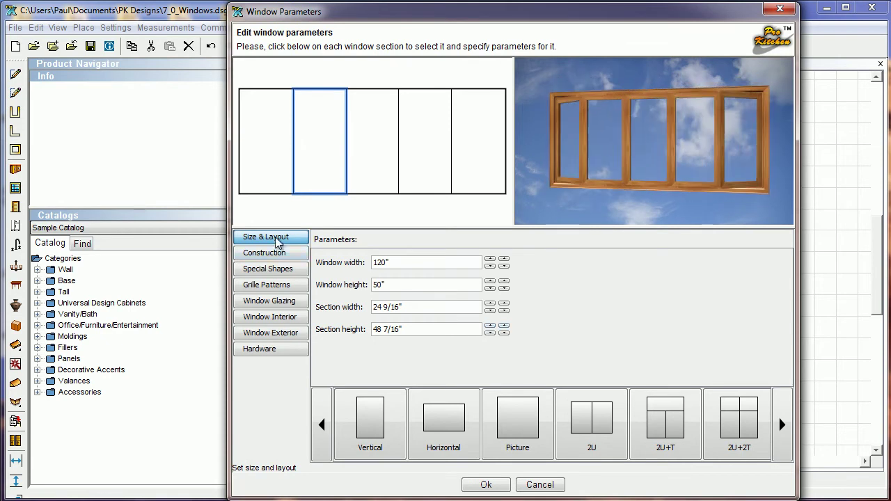
Try the Vertical, Horizontal, Picture, 2U, 2U+T and 2U+2T layouts on the window, ending on Vertical
{"action": "left_click", "coordinate": [383, 443]}
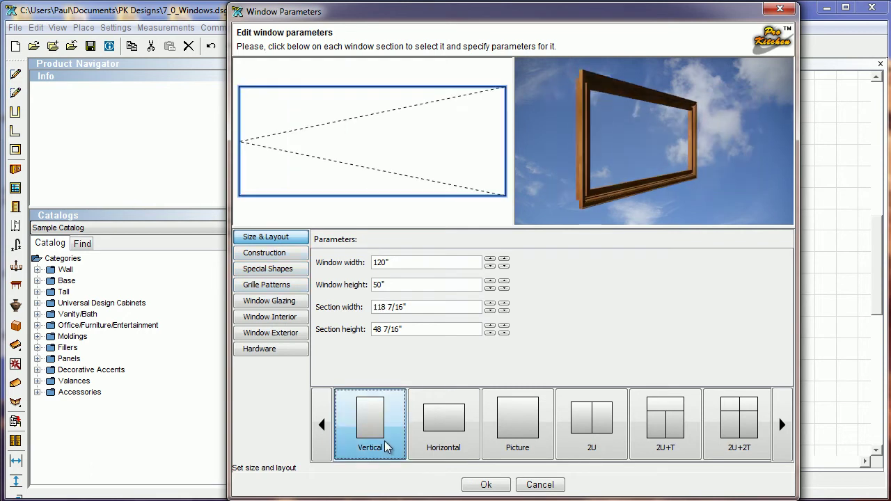
{"action": "left_click", "coordinate": [440, 440]}
{"action": "left_click", "coordinate": [533, 443]}
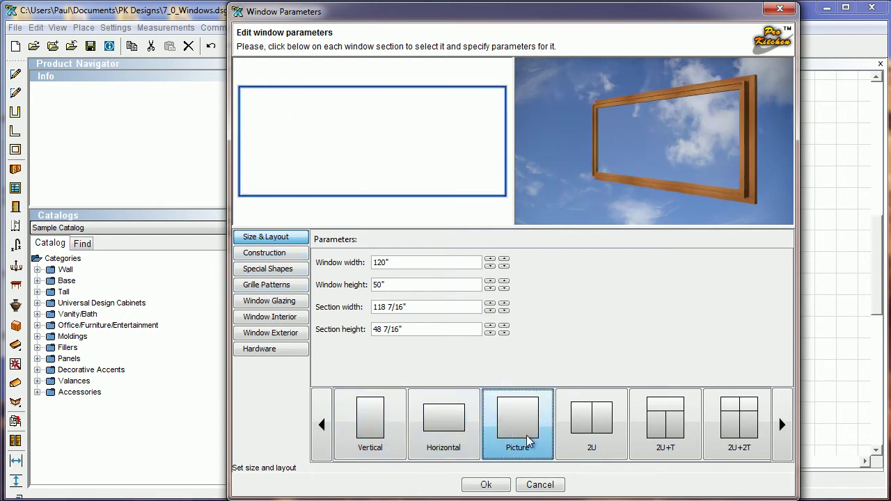
{"action": "left_click", "coordinate": [591, 446]}
{"action": "left_click", "coordinate": [667, 447]}
{"action": "left_click", "coordinate": [746, 438]}
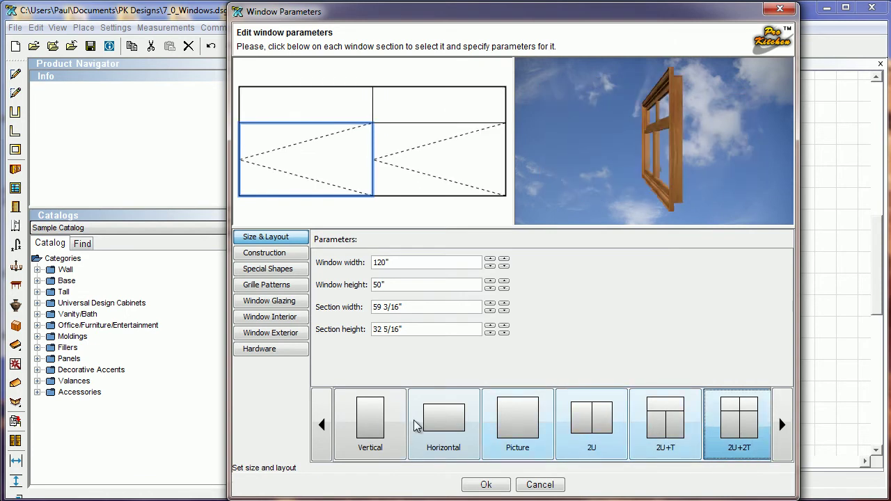
{"action": "left_click", "coordinate": [384, 426]}
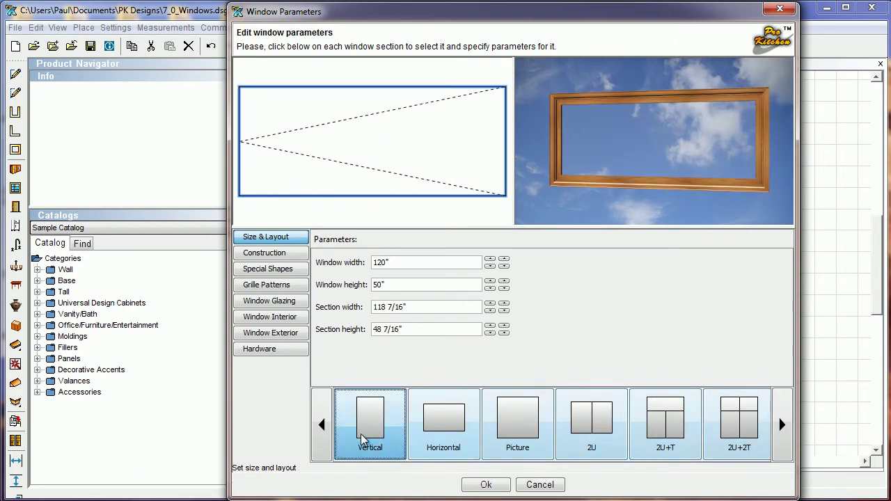
Try the 45° Bay, 45° Bay 2U and 45° Bay 3U layouts on the window
{"action": "left_click", "coordinate": [786, 437]}
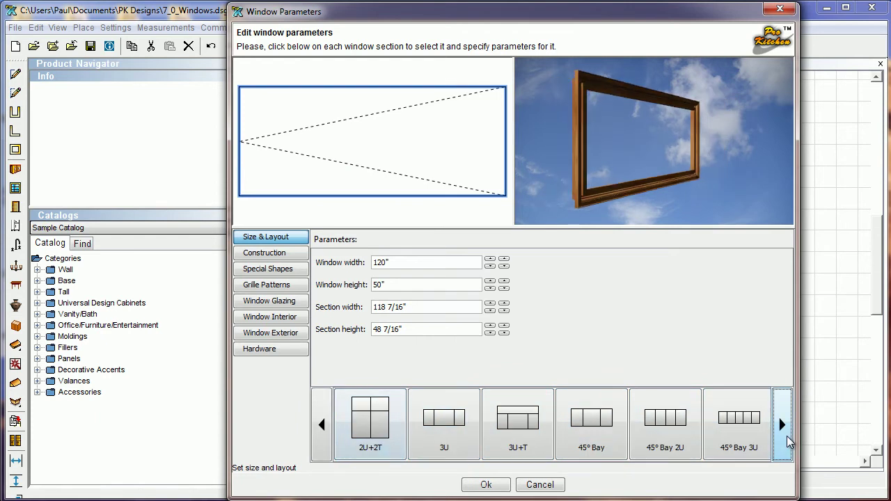
{"action": "left_click", "coordinate": [738, 439]}
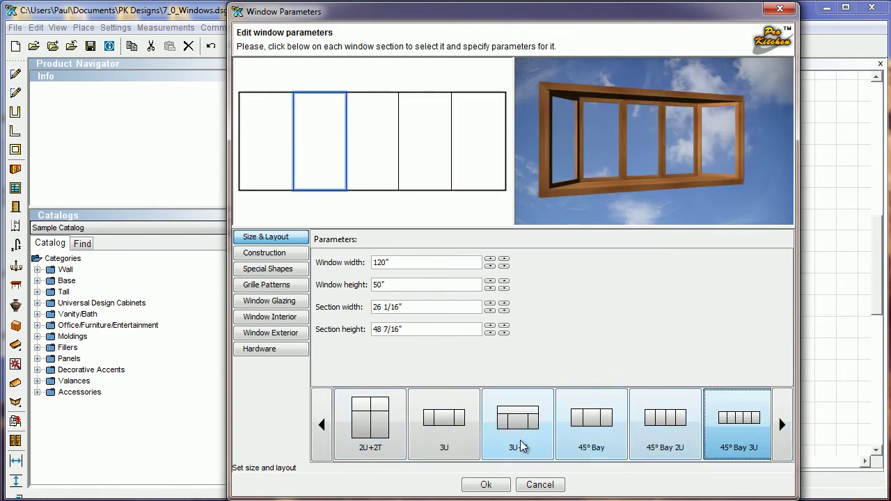
{"action": "left_click", "coordinate": [582, 444]}
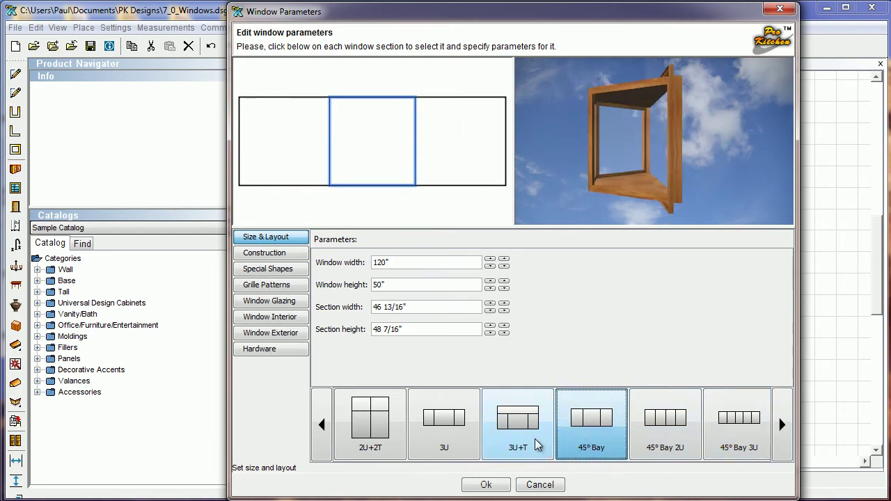
{"action": "left_click", "coordinate": [670, 444]}
{"action": "left_click", "coordinate": [731, 440]}
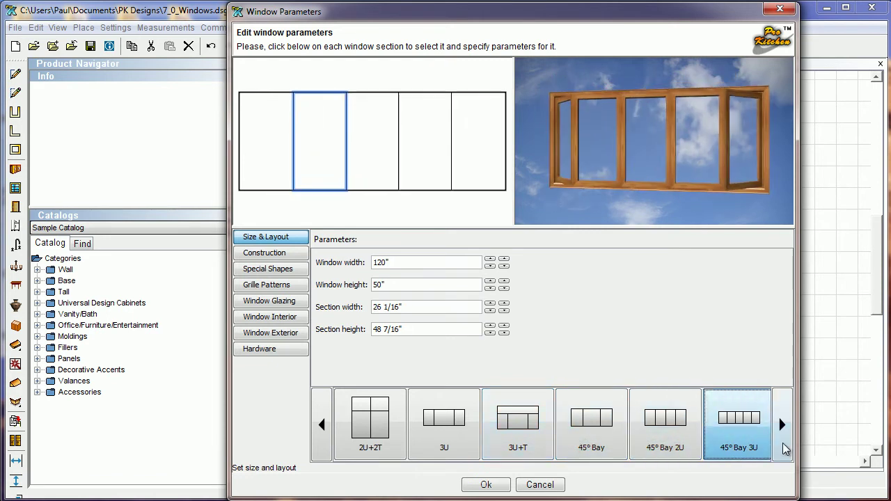
Try the 30° Bay, 30° Bay 2U, 30° Bay 3U, Box and Box 2U layouts on the window
{"action": "left_click", "coordinate": [783, 425]}
{"action": "left_click", "coordinate": [458, 448]}
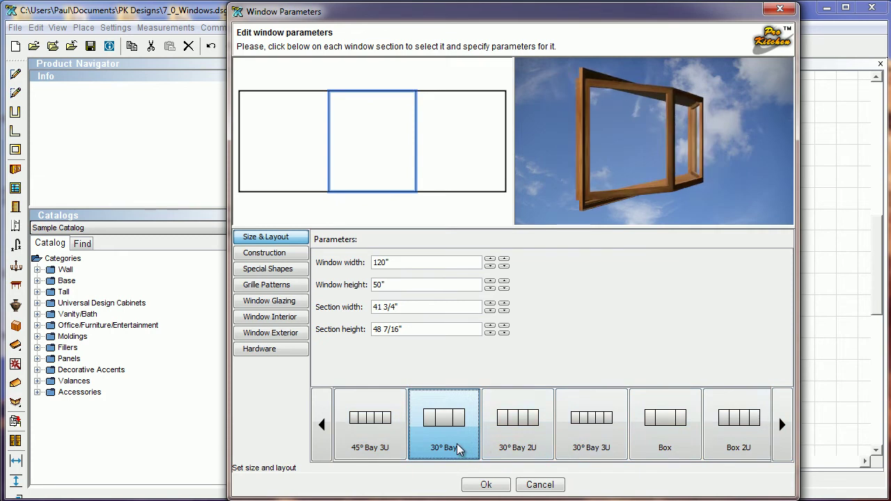
{"action": "left_click", "coordinate": [518, 444]}
{"action": "left_click", "coordinate": [592, 447]}
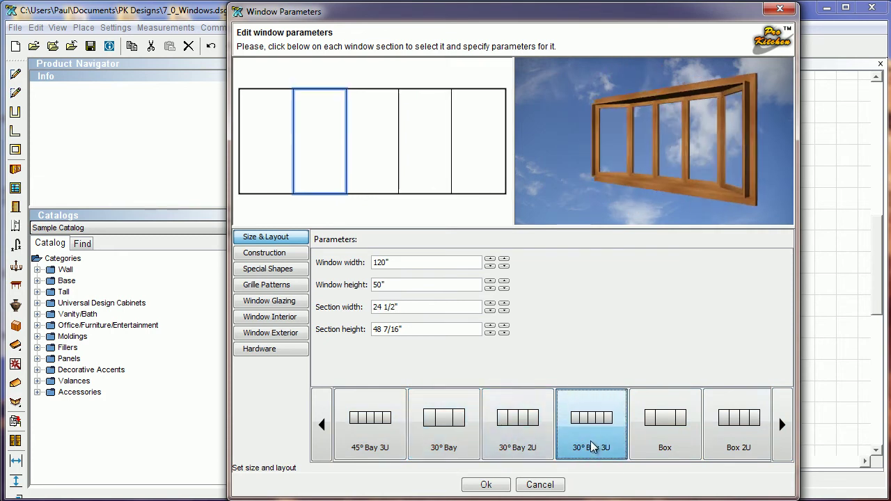
{"action": "left_click", "coordinate": [665, 449]}
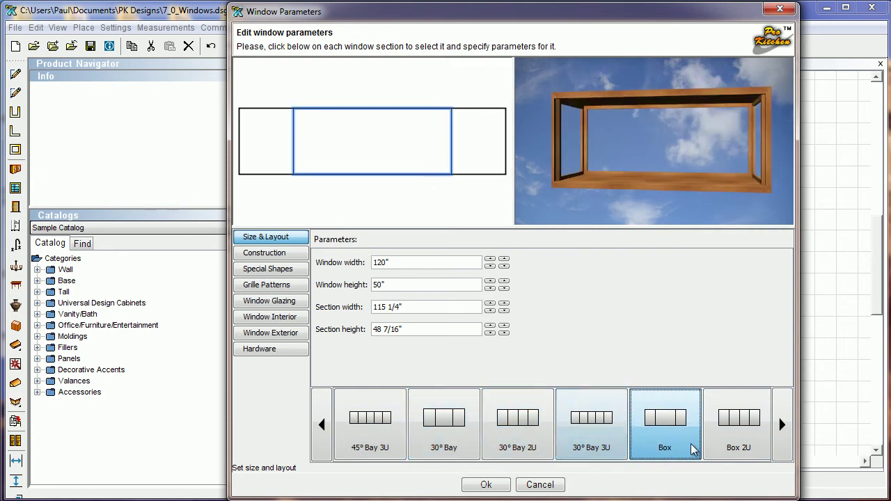
{"action": "left_click", "coordinate": [737, 450]}
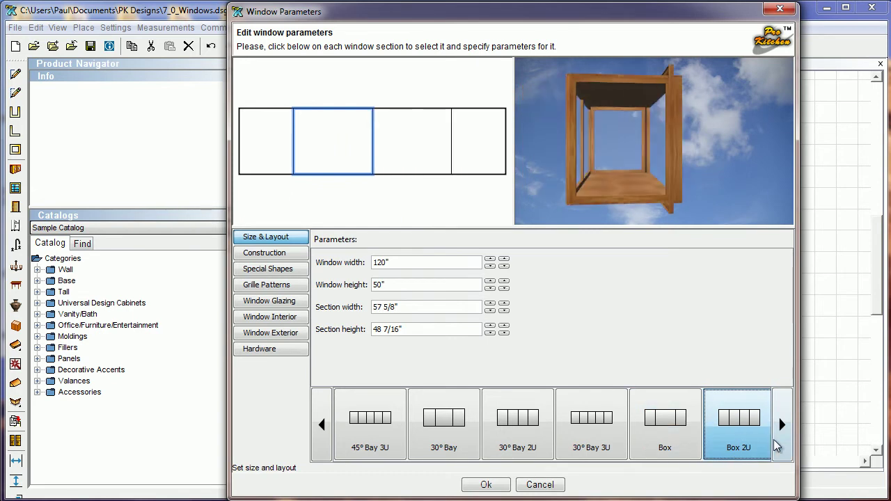
Try the 10° Bow 6U layout and set the window's layout to 10° Bow 5U
{"action": "left_click", "coordinate": [781, 449]}
{"action": "left_click", "coordinate": [742, 446]}
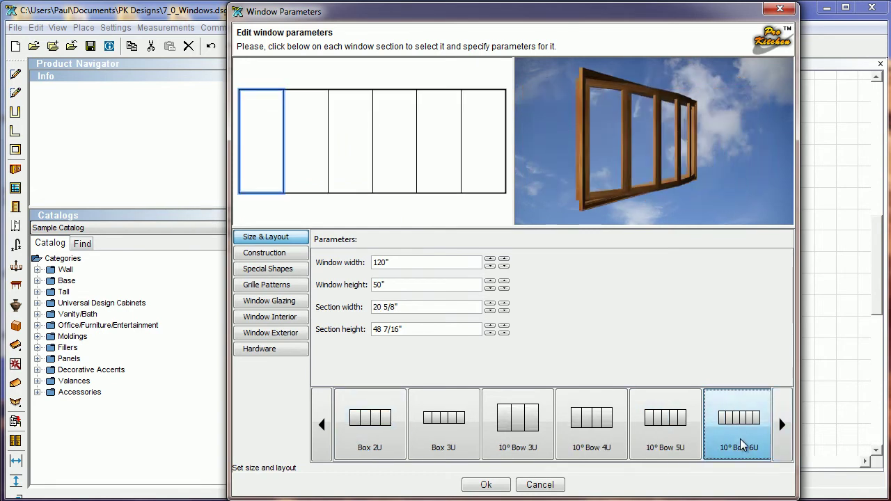
{"action": "left_click", "coordinate": [645, 443]}
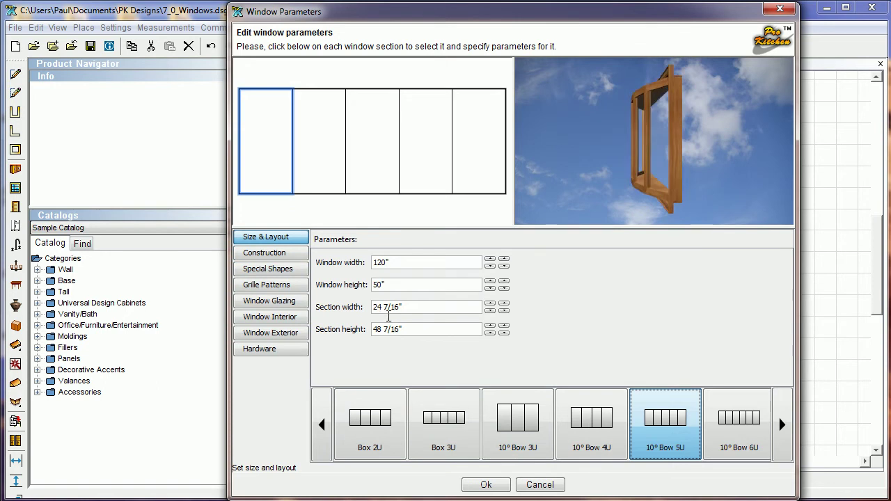
Try the Awning and Casement constructions on the first window section and set it back to Picture
{"action": "left_click", "coordinate": [283, 255]}
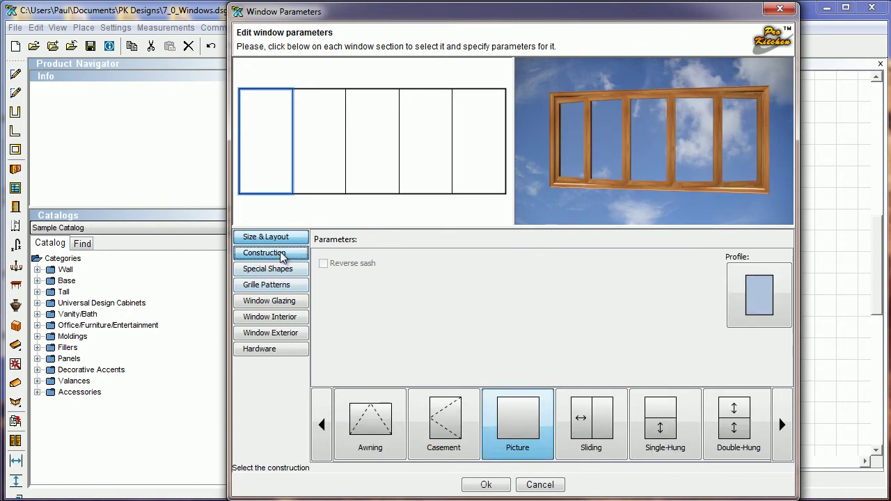
{"action": "left_click", "coordinate": [372, 429]}
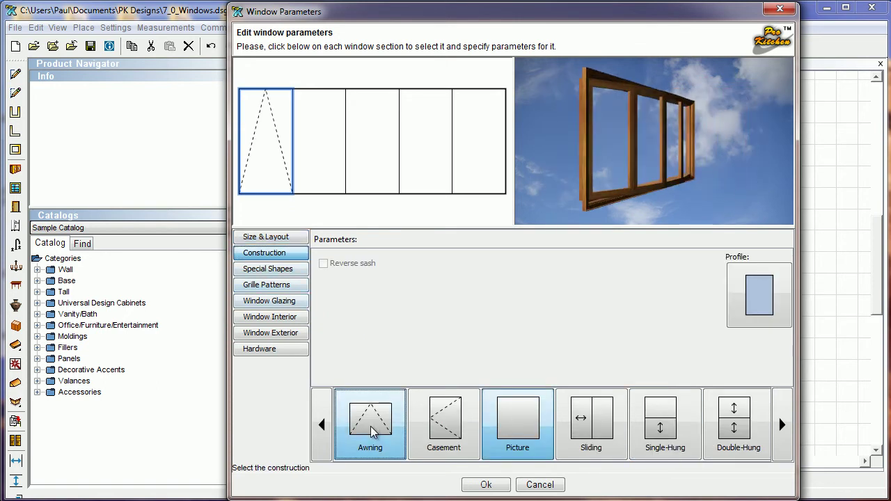
{"action": "left_click", "coordinate": [451, 434]}
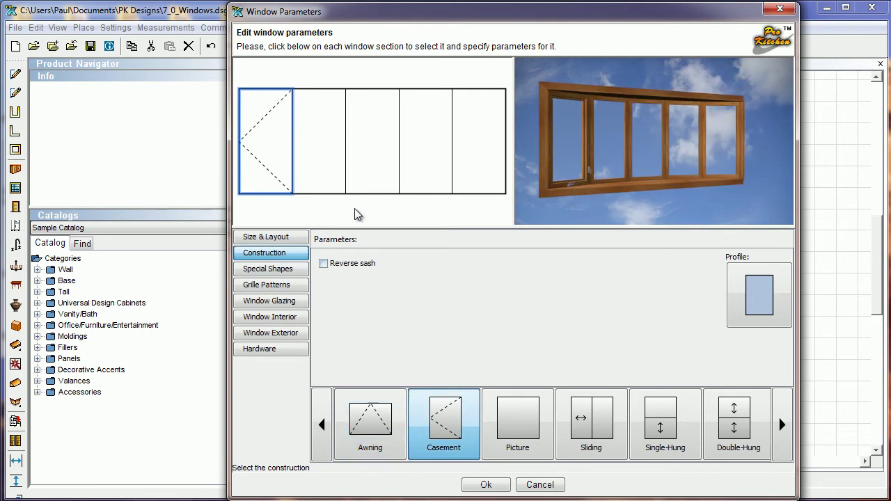
{"action": "left_click", "coordinate": [517, 441]}
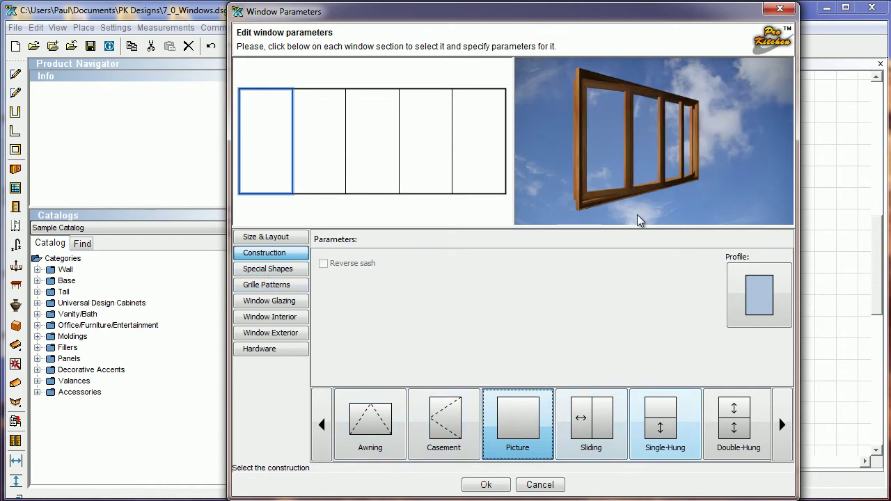
Check the special shape options and apply the Victorian grille pattern to the first window section
{"action": "left_click", "coordinate": [261, 273]}
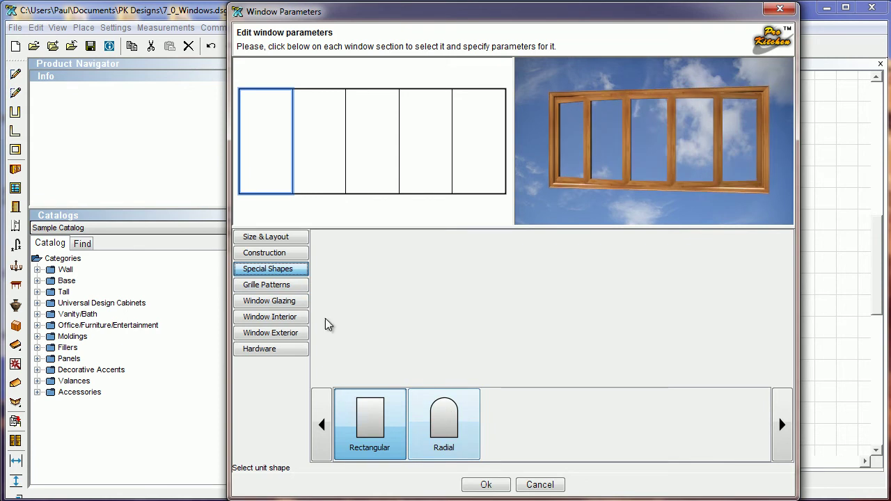
{"action": "left_click", "coordinate": [278, 286]}
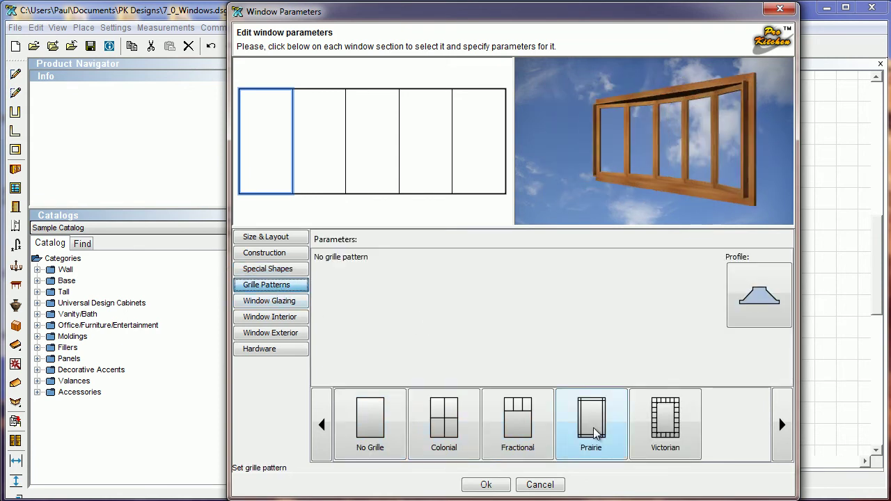
{"action": "left_click", "coordinate": [652, 439]}
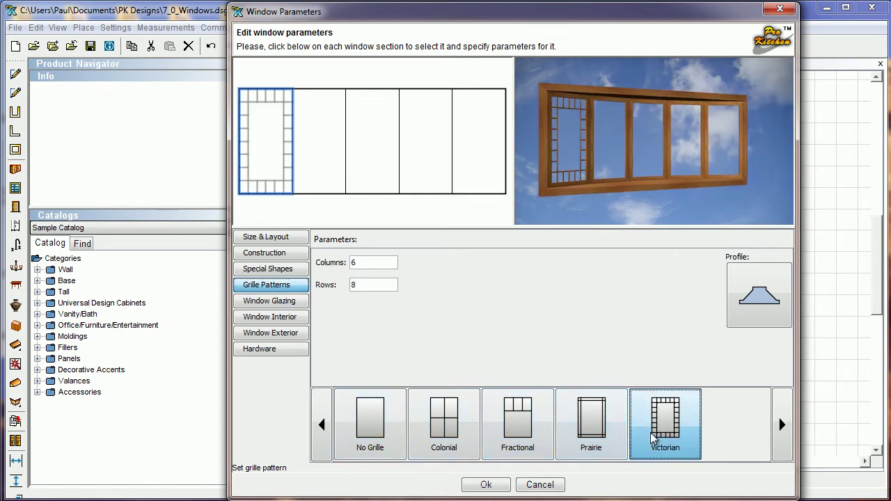
Change the first section's grille profile to the rounded shape in the middle of the last row of profiles
{"action": "left_click", "coordinate": [759, 294]}
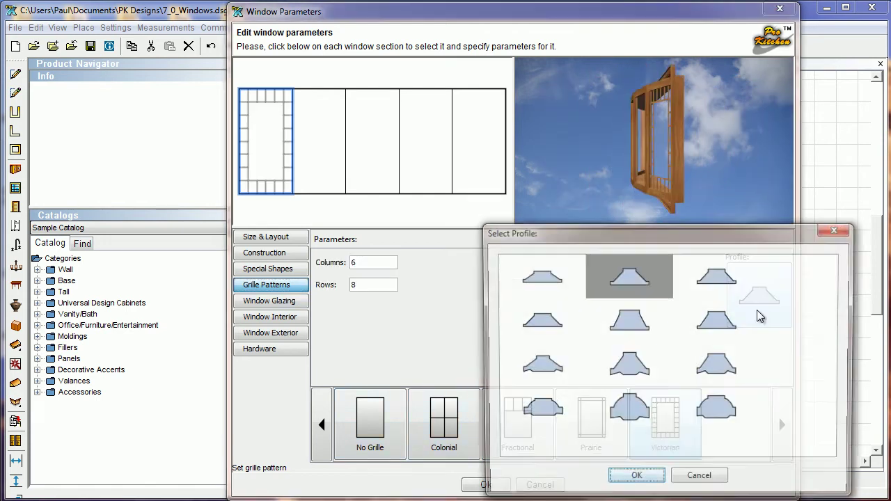
{"action": "left_click", "coordinate": [625, 325]}
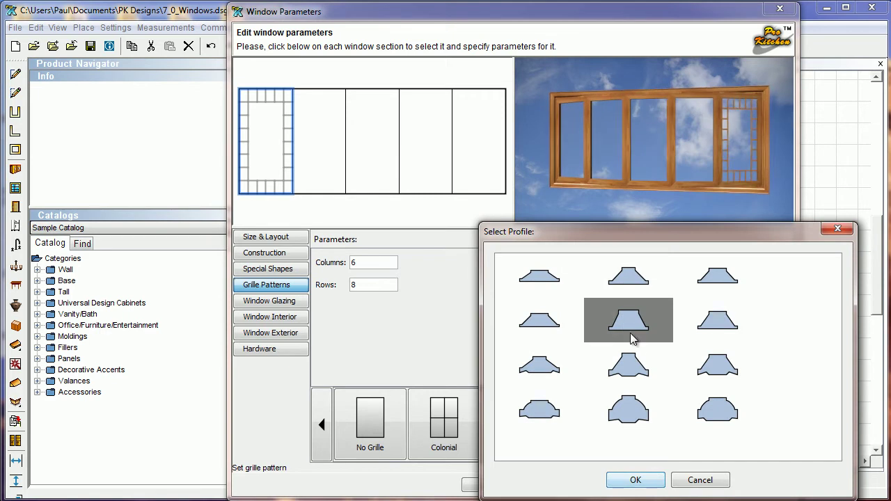
{"action": "left_click", "coordinate": [636, 408]}
{"action": "left_click", "coordinate": [639, 479]}
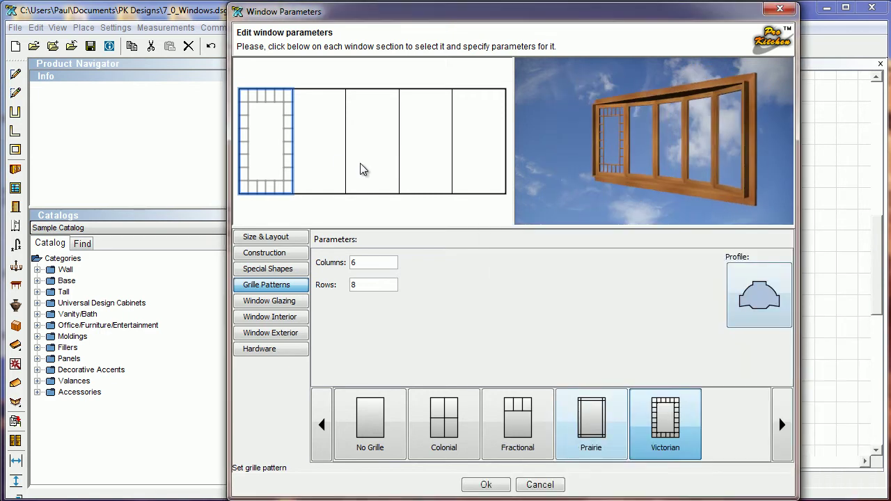
Apply the Victorian grille pattern to the second, third, fourth and fifth window sections
{"action": "left_click", "coordinate": [317, 161]}
{"action": "left_click", "coordinate": [694, 437]}
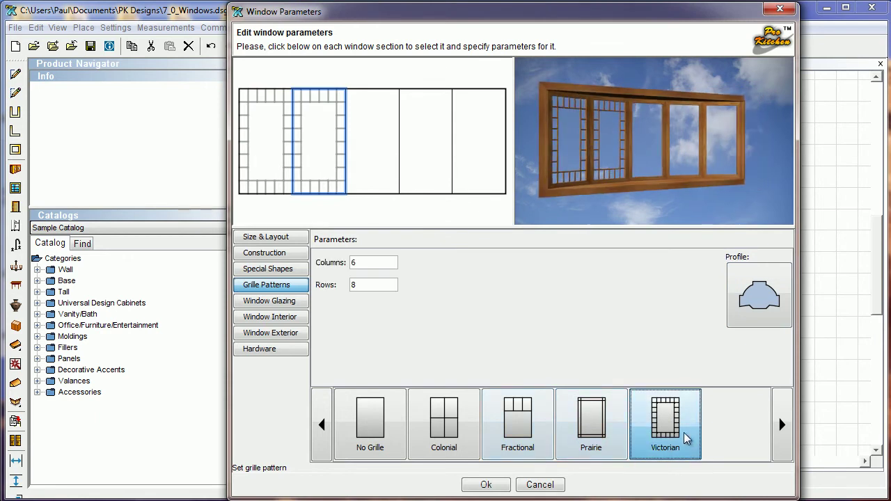
{"action": "left_click", "coordinate": [384, 159]}
{"action": "left_click", "coordinate": [642, 398]}
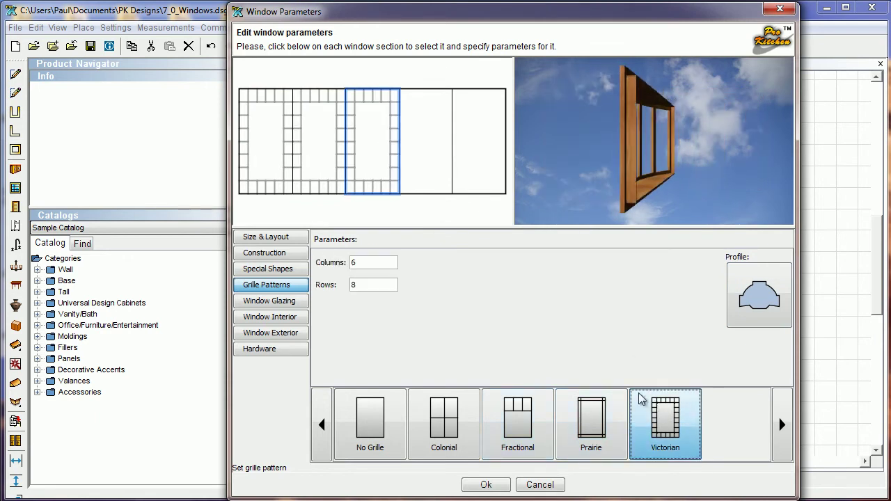
{"action": "left_click", "coordinate": [438, 146]}
{"action": "left_click", "coordinate": [662, 408]}
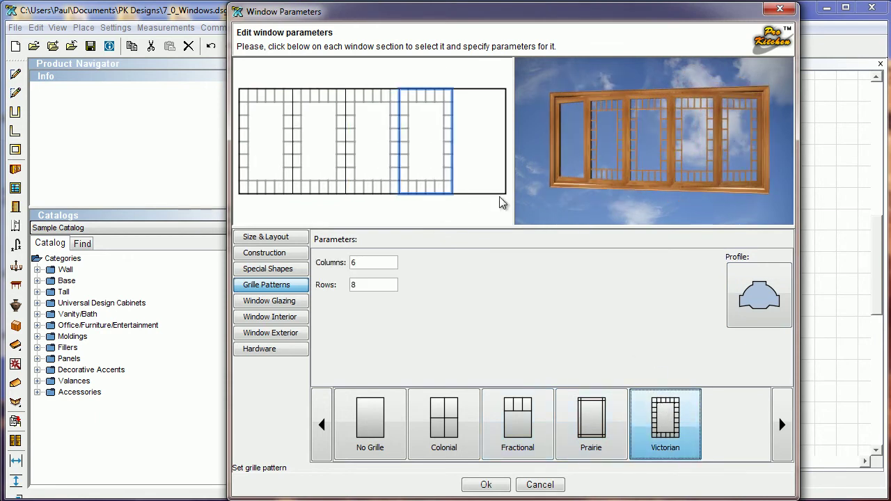
{"action": "left_click", "coordinate": [492, 177]}
{"action": "left_click", "coordinate": [665, 417]}
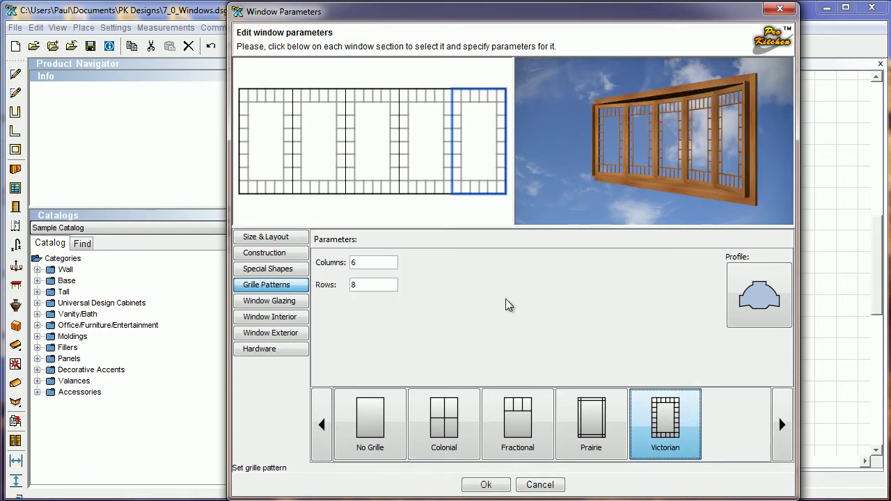
Try the Not glazed and Single glazed options and set the window's glazing to Double glazed
{"action": "left_click", "coordinate": [258, 304]}
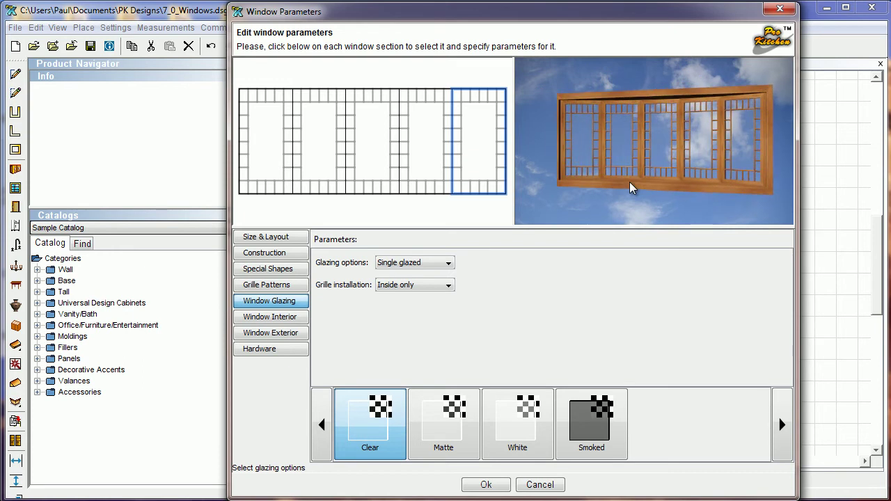
{"action": "left_click", "coordinate": [422, 263]}
{"action": "left_click", "coordinate": [416, 276]}
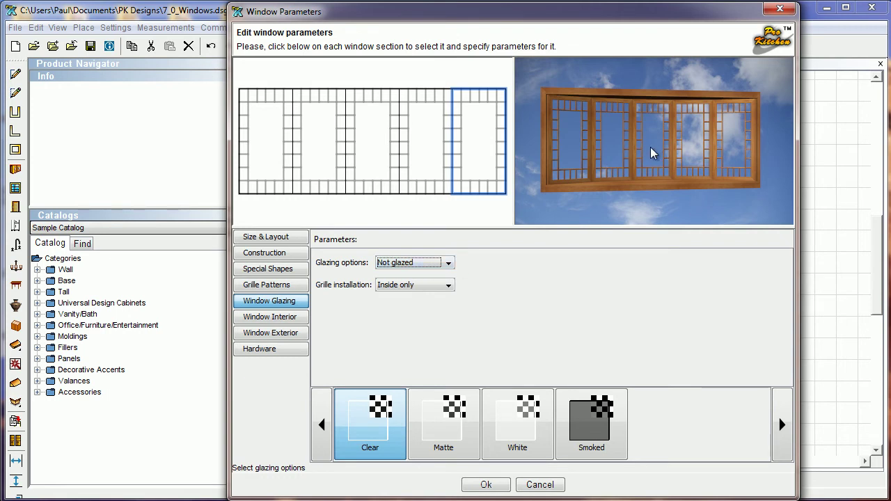
{"action": "scroll", "coordinate": [646, 154], "scroll_direction": "up", "scroll_amount": 5}
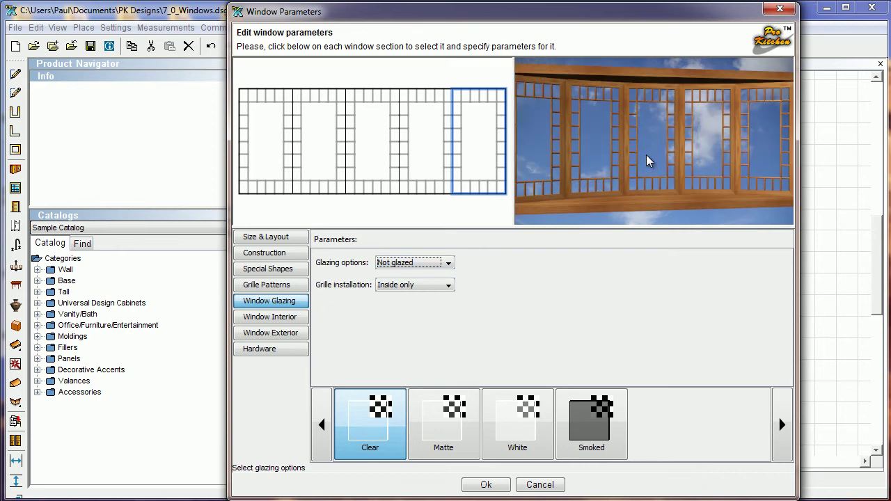
{"action": "scroll", "coordinate": [646, 155], "scroll_direction": "up", "scroll_amount": 2}
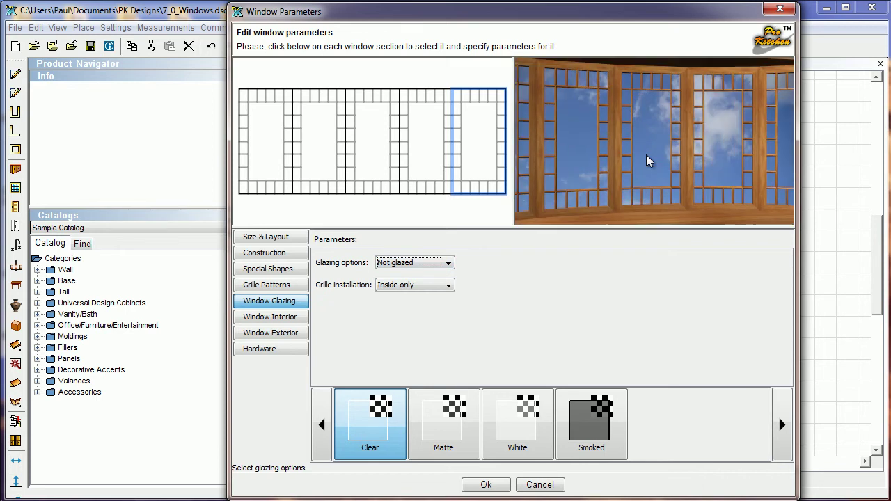
{"action": "scroll", "coordinate": [646, 155], "scroll_direction": "down", "scroll_amount": 1}
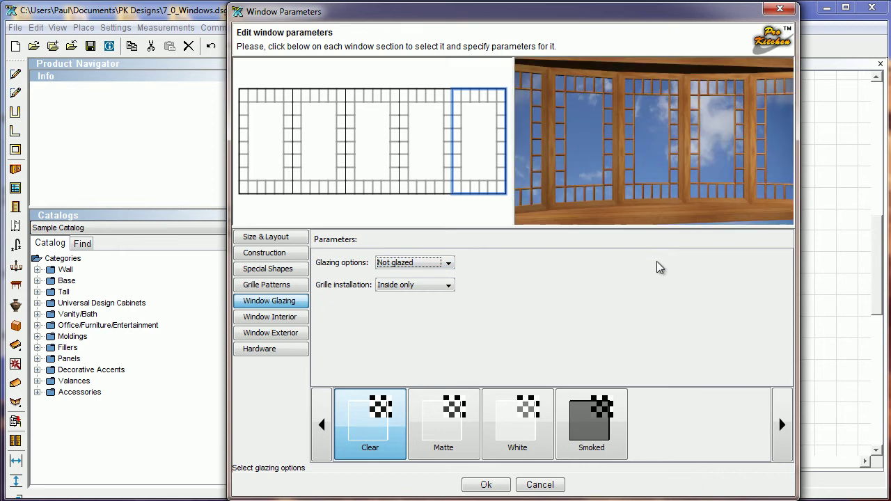
{"action": "scroll", "coordinate": [646, 196], "scroll_direction": "down", "scroll_amount": 1}
{"action": "scroll", "coordinate": [645, 195], "scroll_direction": "up", "scroll_amount": 1}
{"action": "left_click", "coordinate": [450, 263]}
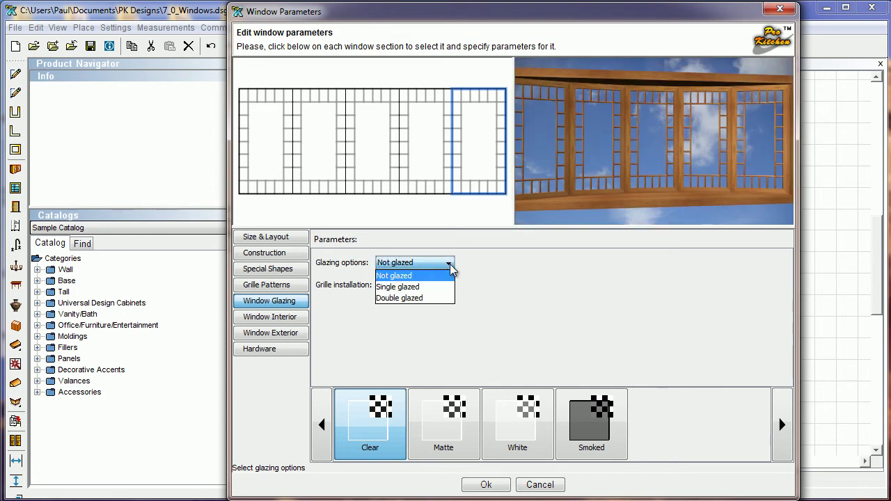
{"action": "left_click", "coordinate": [421, 286]}
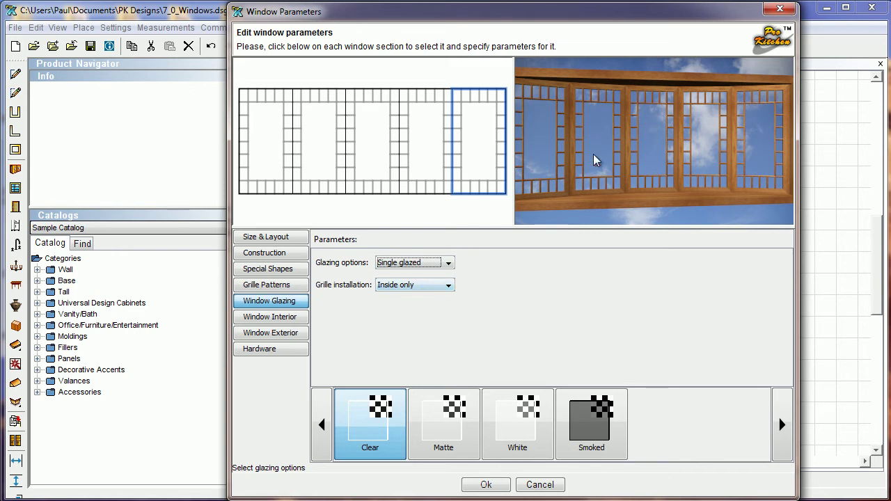
{"action": "left_click", "coordinate": [450, 263]}
{"action": "left_click", "coordinate": [423, 299]}
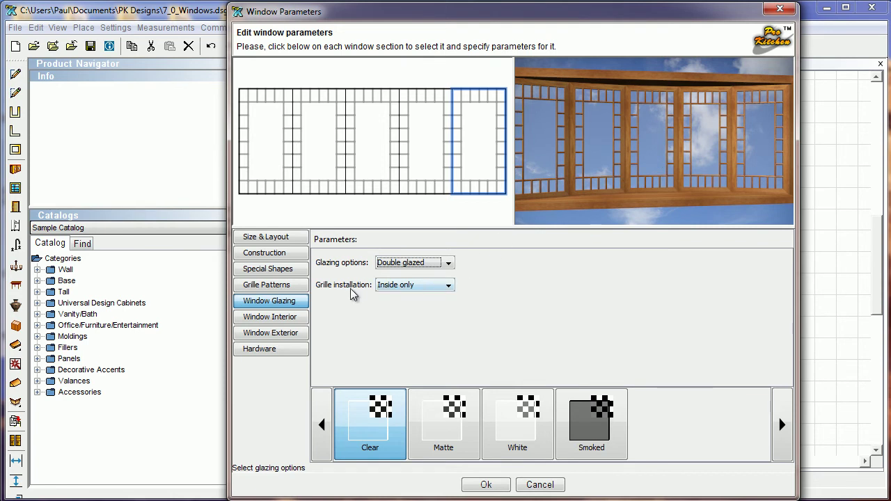
Try the No grille, Inside only and Inside and outside grille installations and set it to Between-the-glass
{"action": "left_click", "coordinate": [391, 285]}
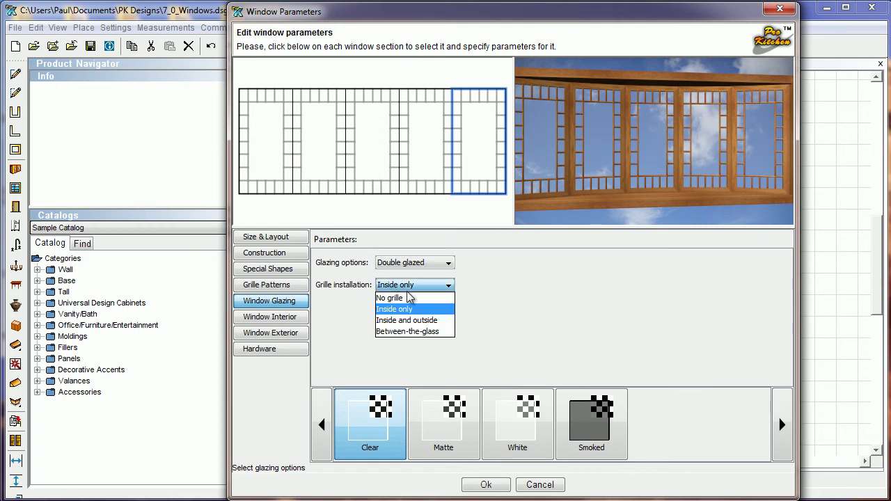
{"action": "left_click", "coordinate": [394, 295]}
{"action": "left_click", "coordinate": [406, 284]}
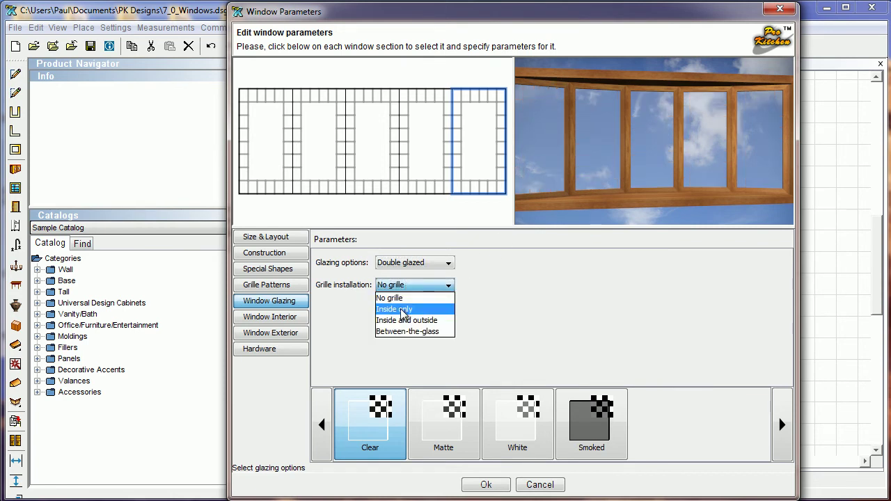
{"action": "left_click", "coordinate": [400, 309]}
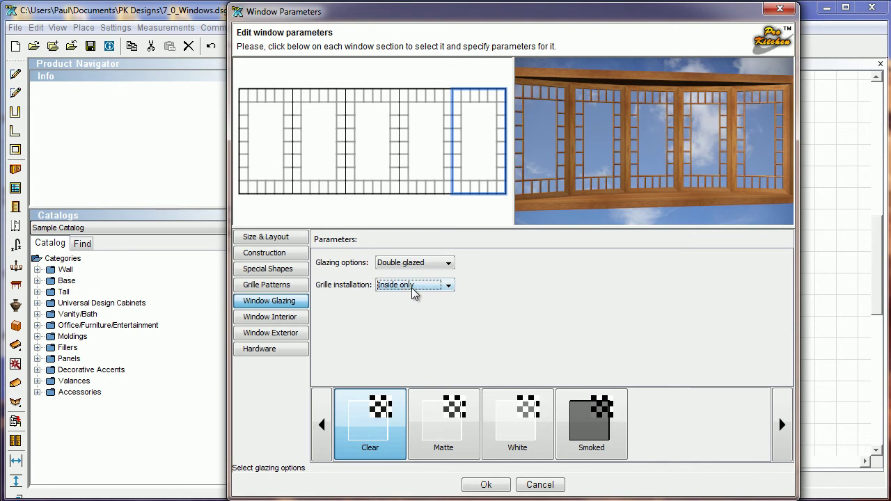
{"action": "left_click", "coordinate": [412, 288]}
{"action": "left_click", "coordinate": [404, 321]}
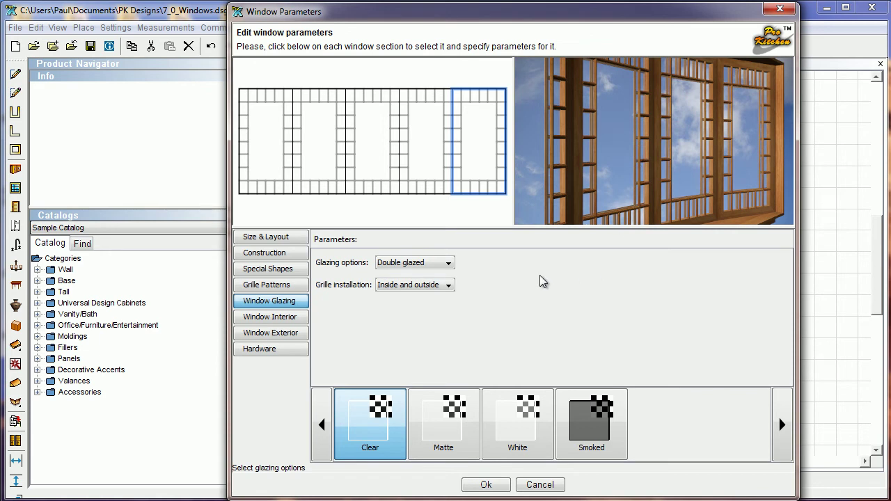
{"action": "left_click", "coordinate": [436, 286]}
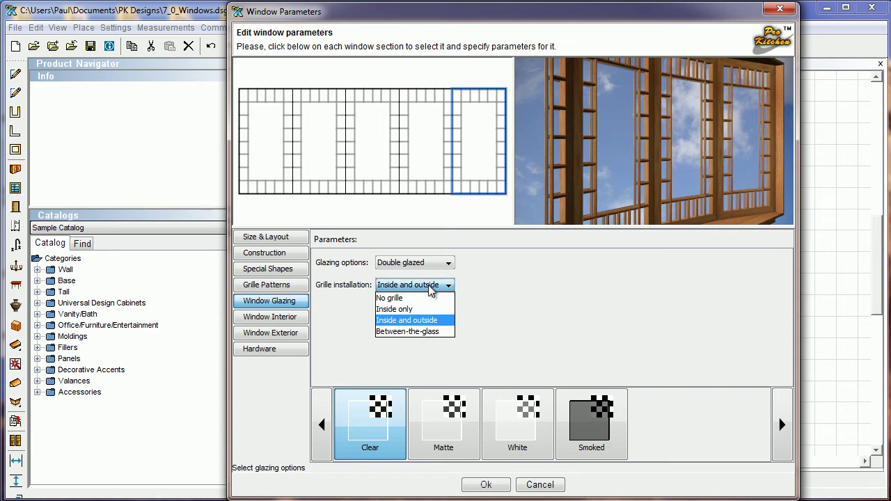
{"action": "left_click", "coordinate": [414, 332]}
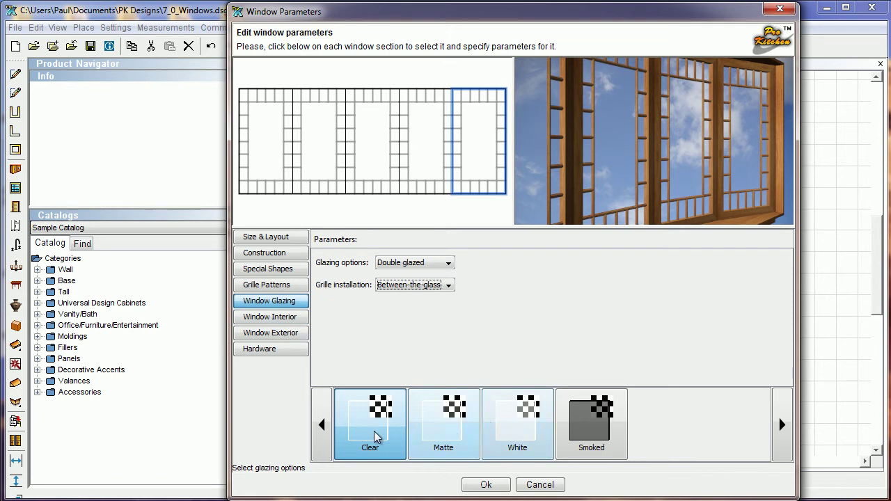
Try the Matte and White glass types and set the window's glass to Smoked
{"action": "left_click", "coordinate": [441, 435]}
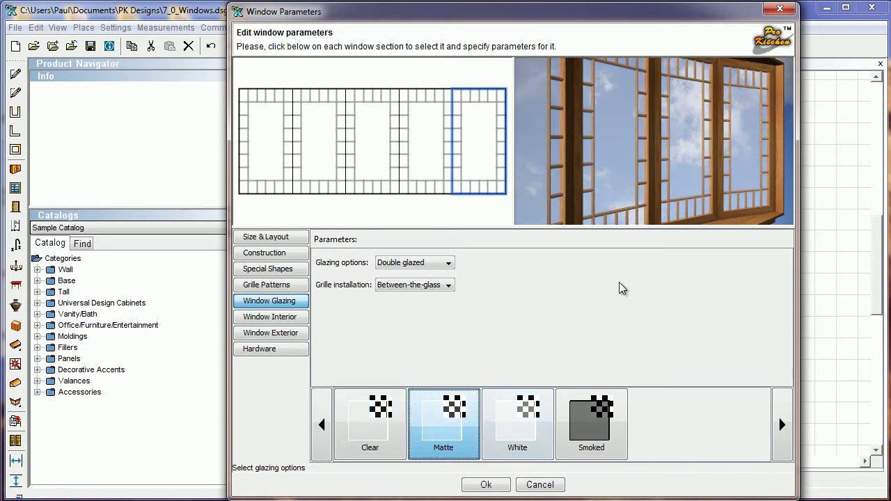
{"action": "left_click", "coordinate": [531, 427]}
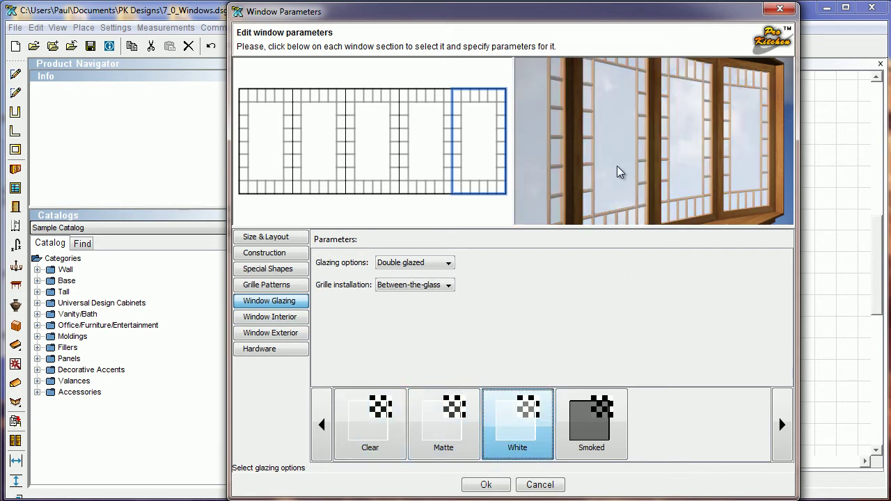
{"action": "left_click", "coordinate": [588, 437]}
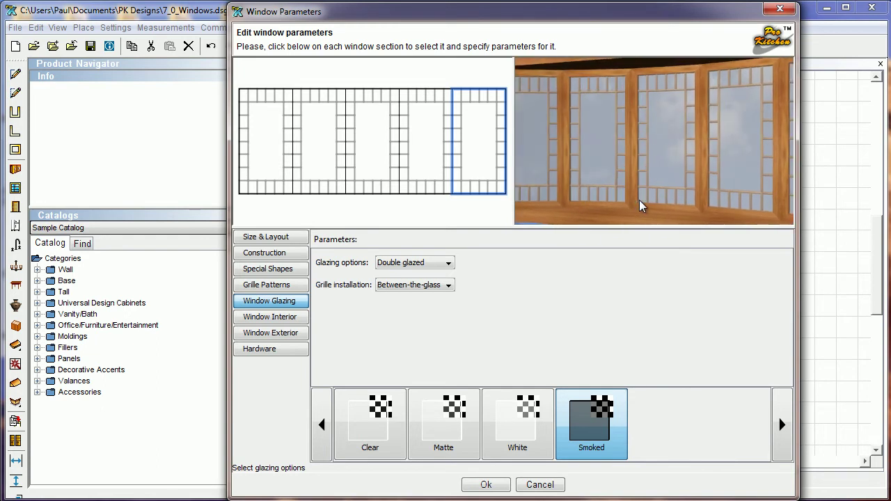
Try the Oak and American W... interior finishes and set the window's interior finish to Jefferson Oak
{"action": "left_click", "coordinate": [270, 318]}
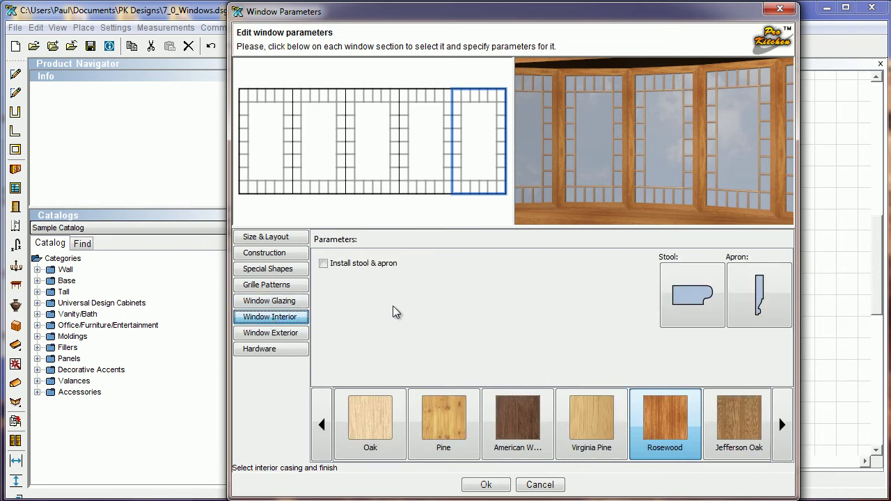
{"action": "left_click", "coordinate": [366, 428]}
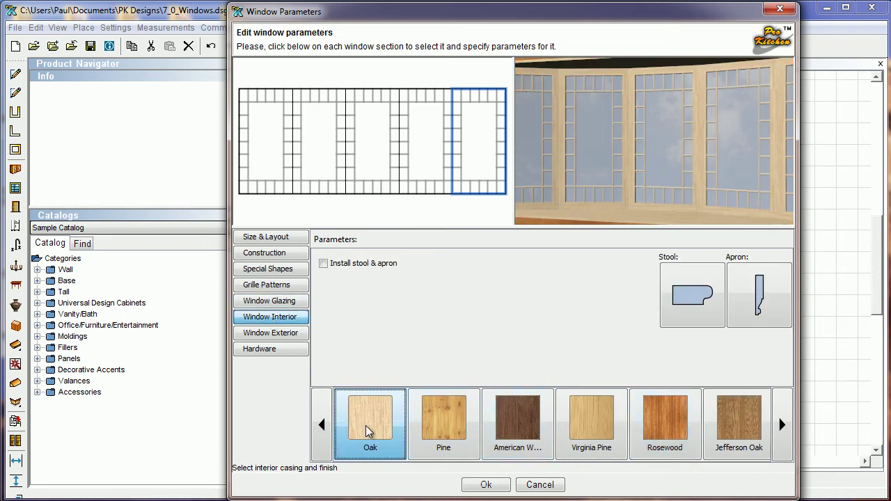
{"action": "left_click", "coordinate": [498, 436]}
{"action": "left_click", "coordinate": [745, 452]}
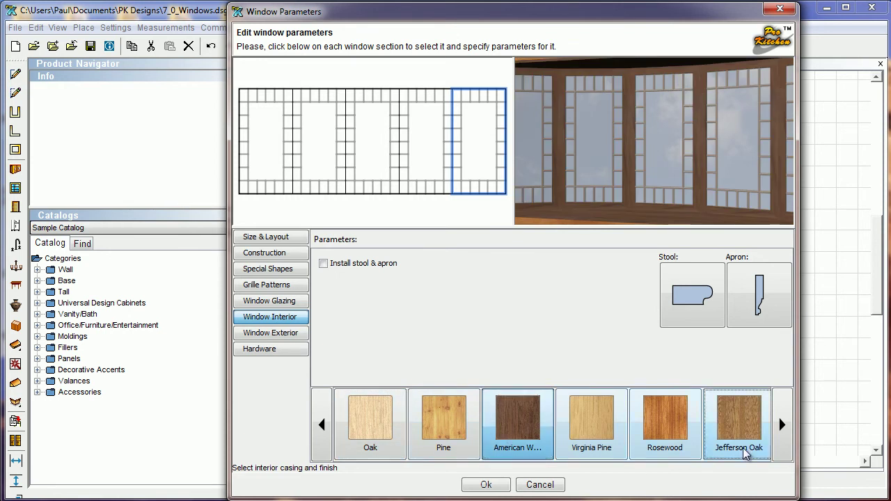
Try installing a stool and apron with the thinner stool profile and the second apron profile, and turn the installation off
{"action": "left_click", "coordinate": [341, 265]}
{"action": "left_click", "coordinate": [700, 308]}
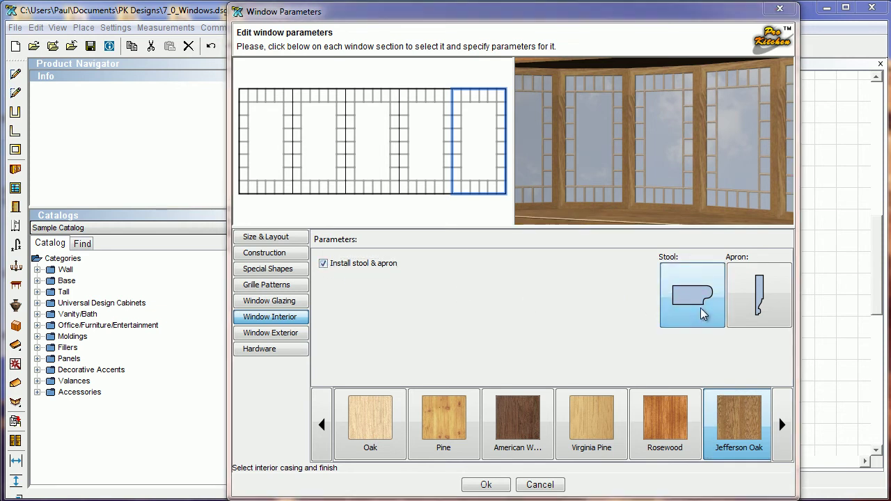
{"action": "left_click", "coordinate": [632, 284]}
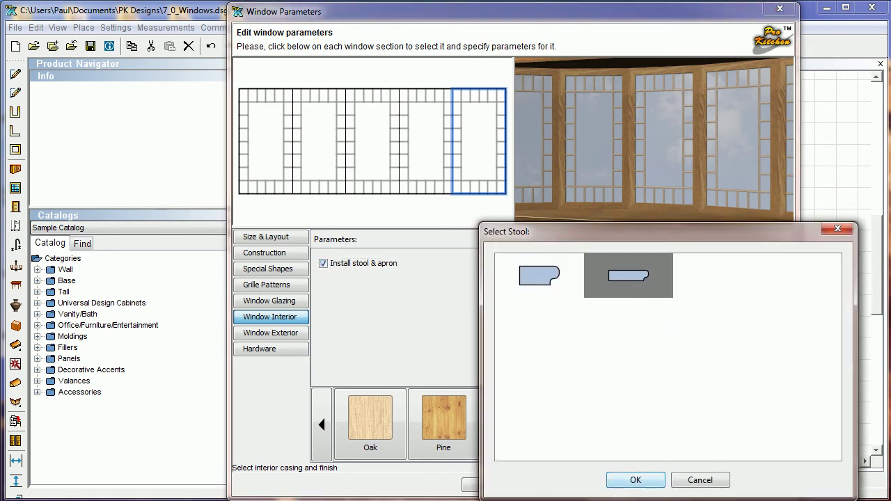
{"action": "left_click", "coordinate": [635, 480]}
{"action": "left_click", "coordinate": [747, 323]}
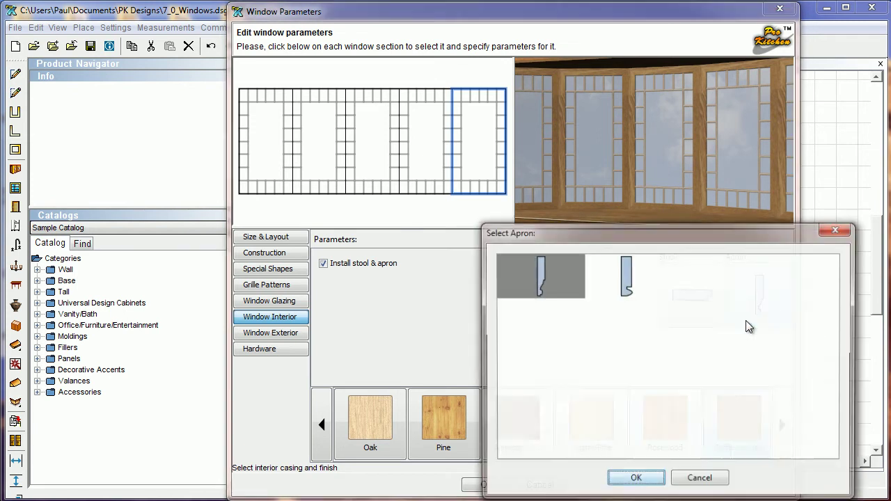
{"action": "left_click", "coordinate": [628, 276]}
{"action": "left_click", "coordinate": [635, 480]}
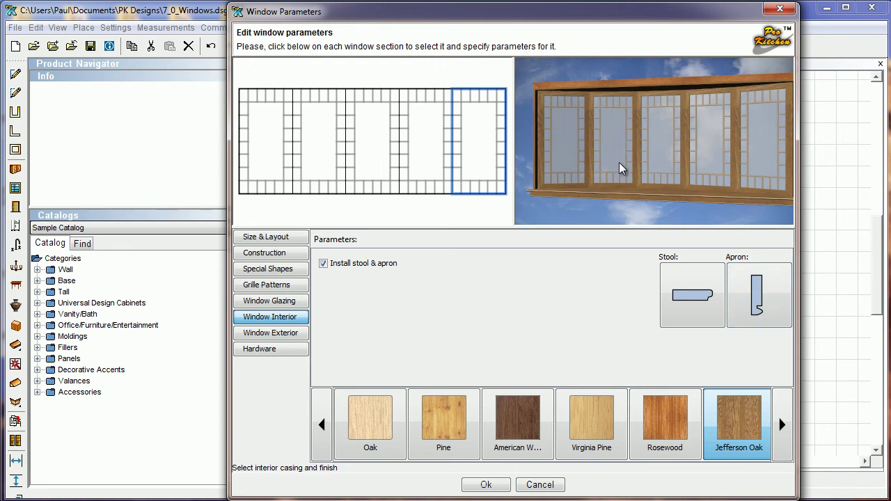
{"action": "left_click_drag", "start_coordinate": [619, 162], "coordinate": [599, 188]}
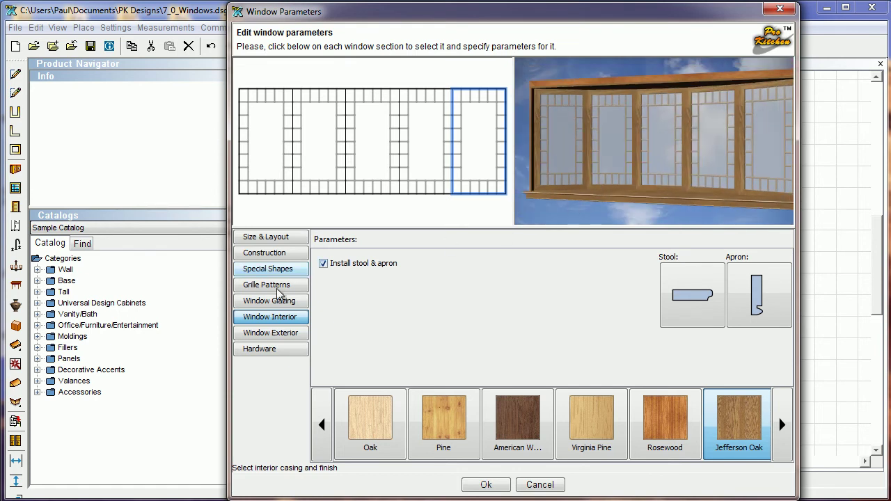
{"action": "left_click", "coordinate": [324, 264]}
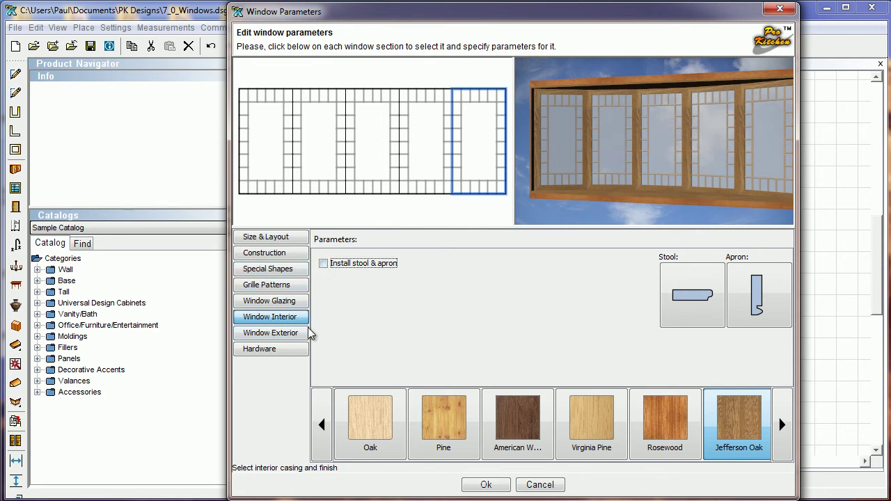
Change the window exterior's brick mould to the second profile
{"action": "left_click", "coordinate": [267, 334]}
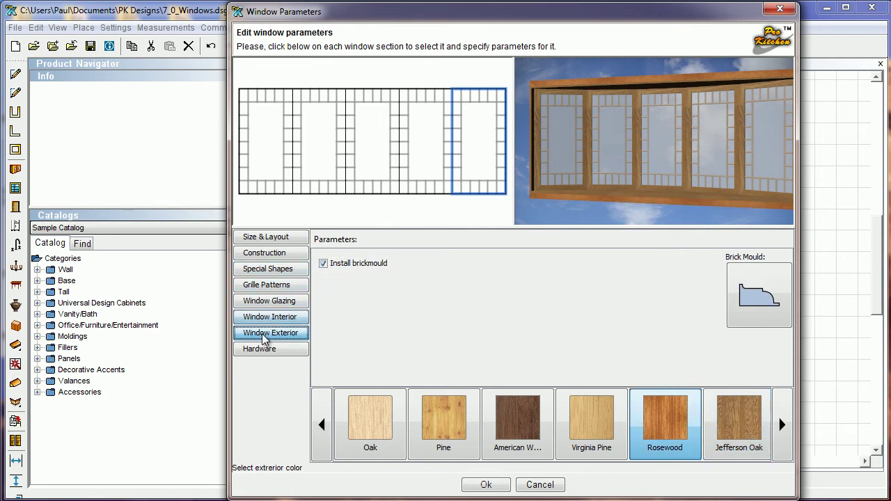
{"action": "left_click", "coordinate": [741, 291]}
{"action": "left_click", "coordinate": [629, 276]}
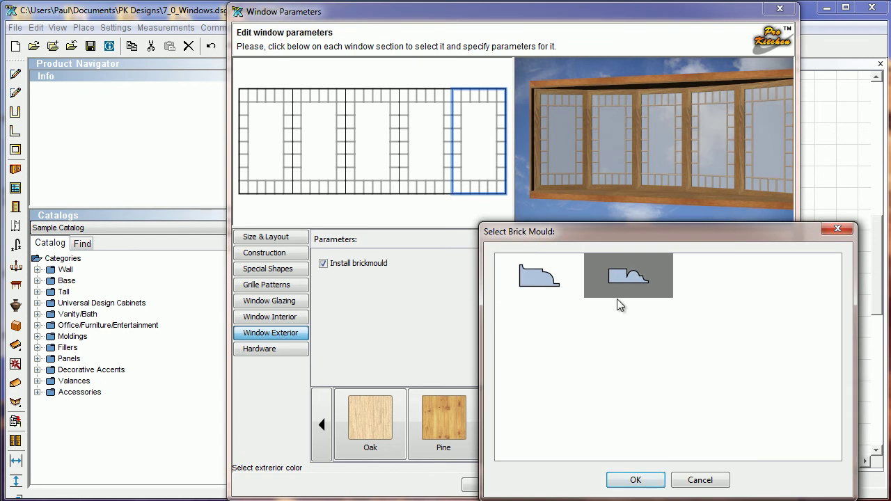
{"action": "left_click", "coordinate": [635, 480]}
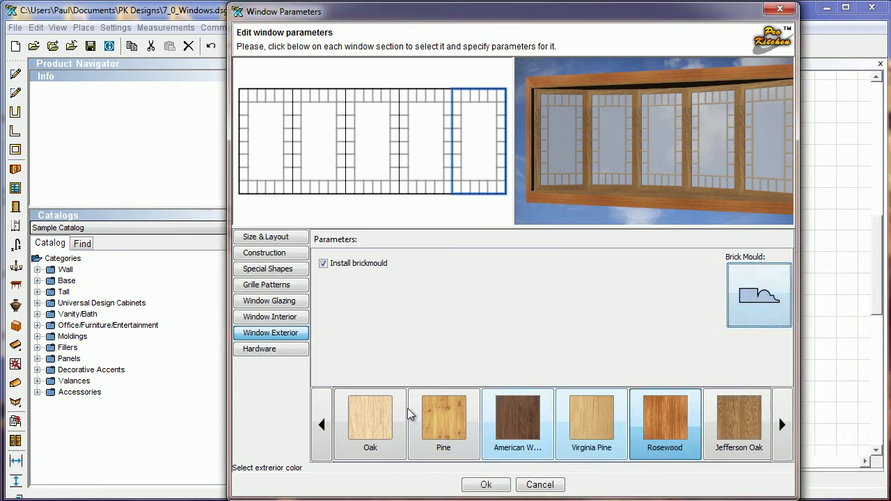
Try the White hardware finish and set the window's hardware to Bright Brass
{"action": "left_click", "coordinate": [285, 350]}
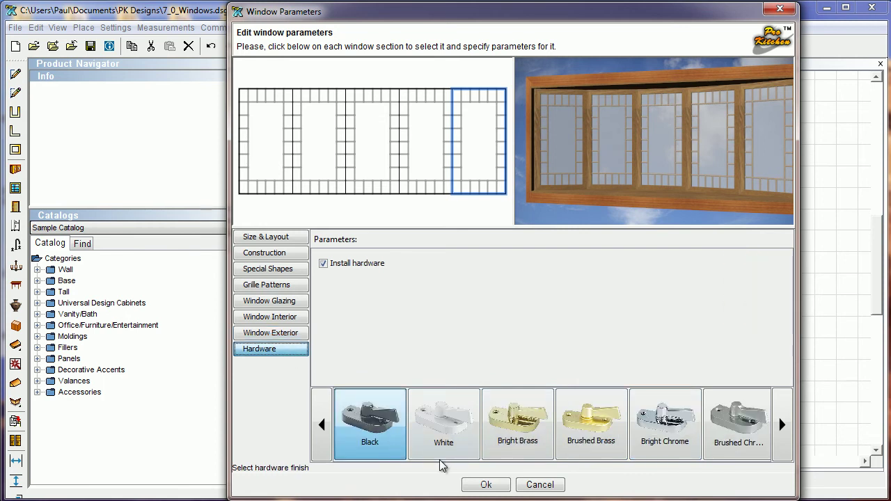
{"action": "left_click", "coordinate": [450, 442]}
{"action": "left_click", "coordinate": [540, 444]}
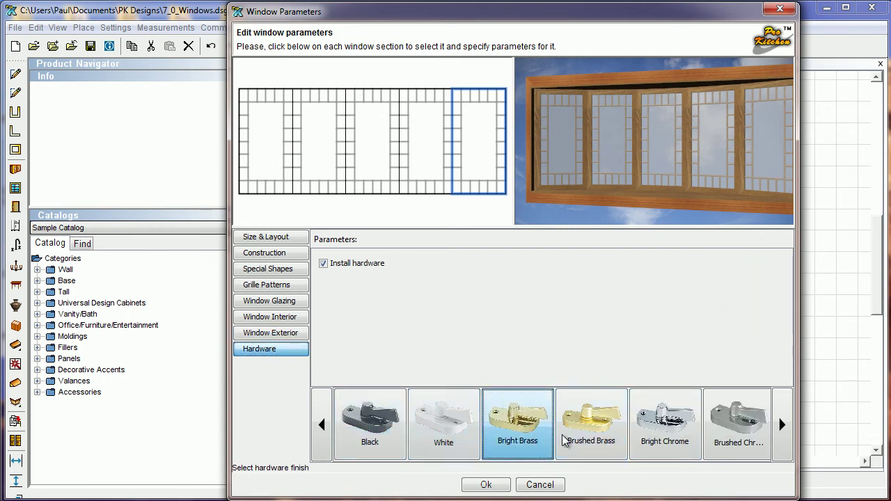
Try the Brushed Brass and Bright Chrome finishes, set the bay window's hardware to Brushed Chrome, and accept the window parameters
{"action": "left_click", "coordinate": [602, 444]}
{"action": "left_click", "coordinate": [652, 442]}
{"action": "left_click", "coordinate": [742, 440]}
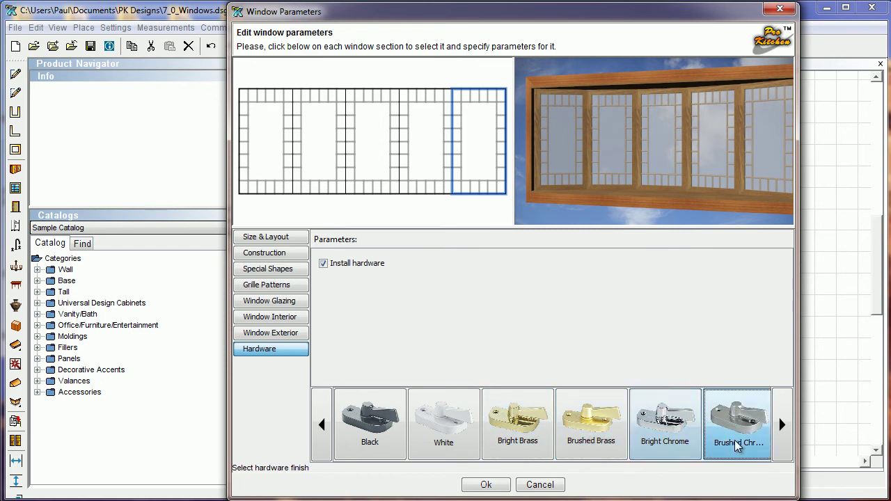
{"action": "left_click", "coordinate": [777, 437]}
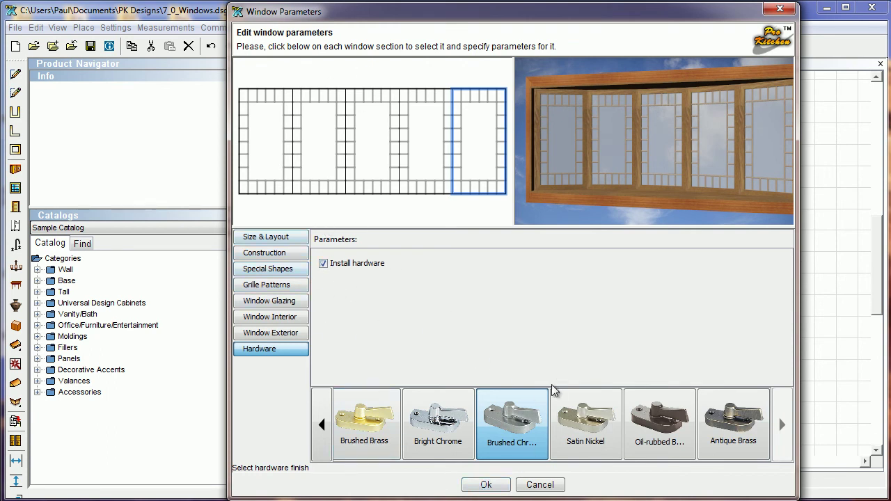
{"action": "left_click", "coordinate": [497, 485]}
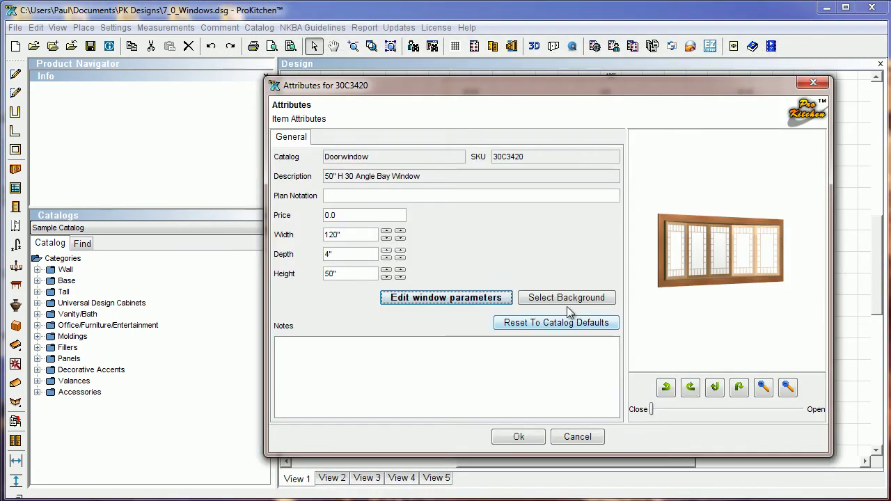
Preview several background images, assign wp_11.jpg as the bay window's background, and turn the window preview
{"action": "left_click", "coordinate": [558, 304]}
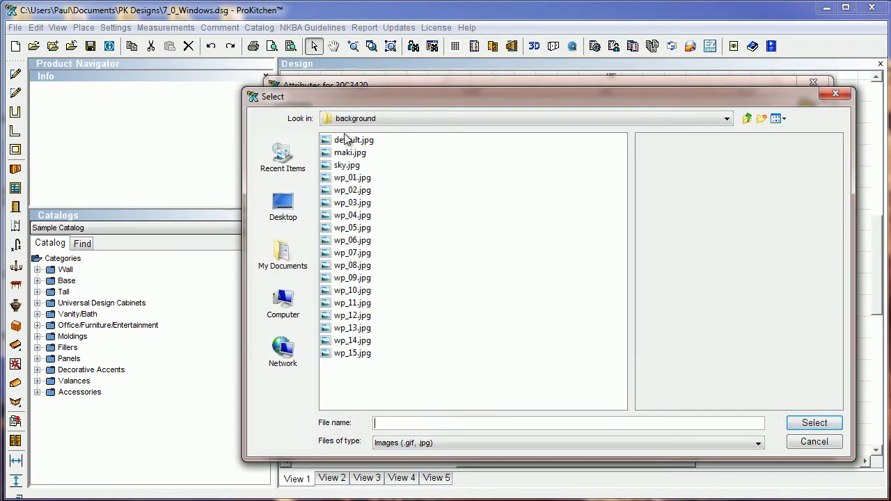
{"action": "left_click", "coordinate": [344, 179]}
{"action": "left_click", "coordinate": [346, 228]}
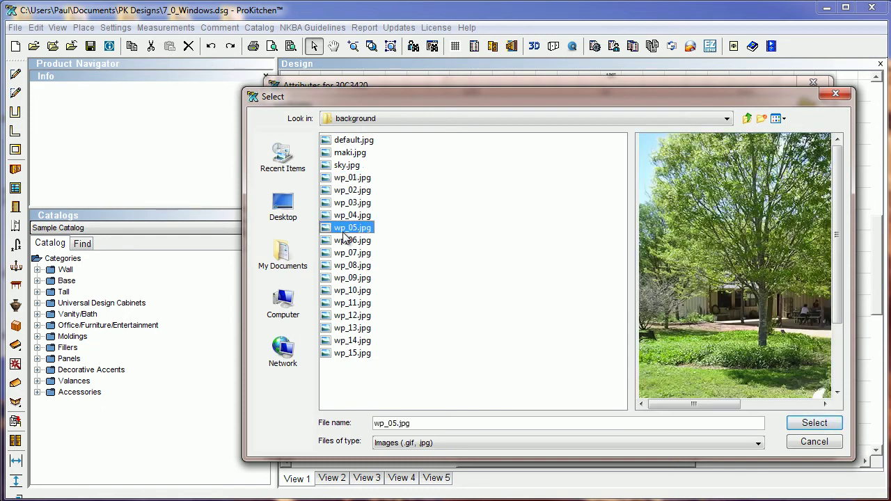
{"action": "left_click", "coordinate": [353, 290]}
{"action": "left_click", "coordinate": [353, 303]}
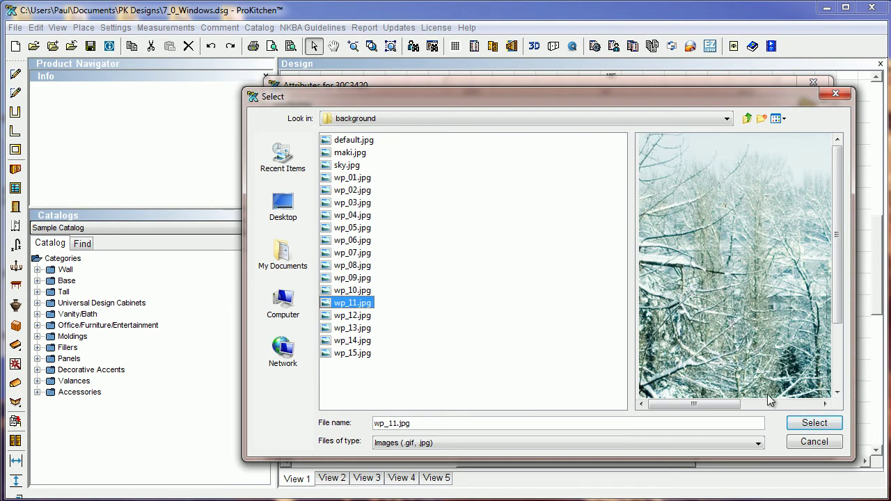
{"action": "left_click", "coordinate": [813, 424]}
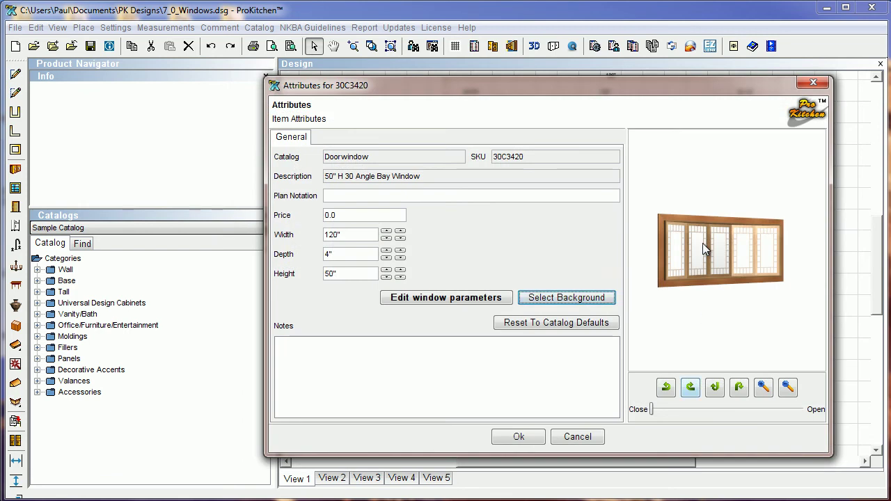
{"action": "left_click_drag", "start_coordinate": [703, 242], "coordinate": [663, 232]}
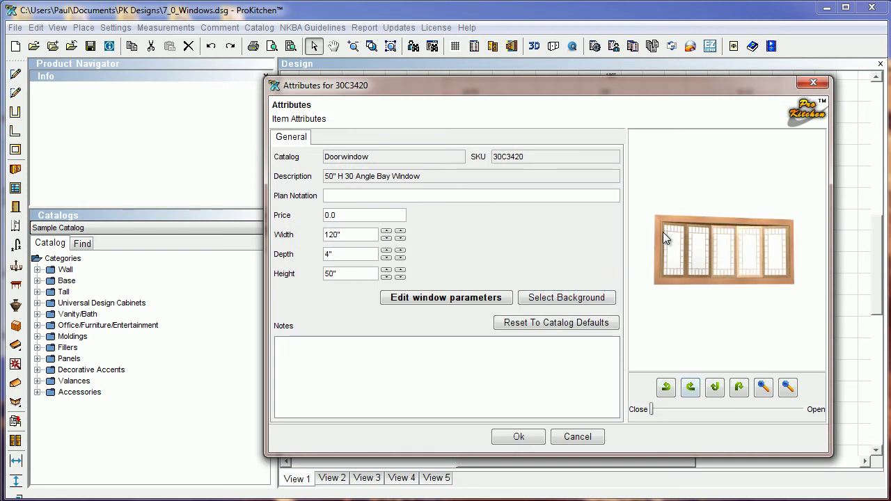
Reset the bay window to its catalog defaults and delete it from the sink wall
{"action": "left_click", "coordinate": [548, 327]}
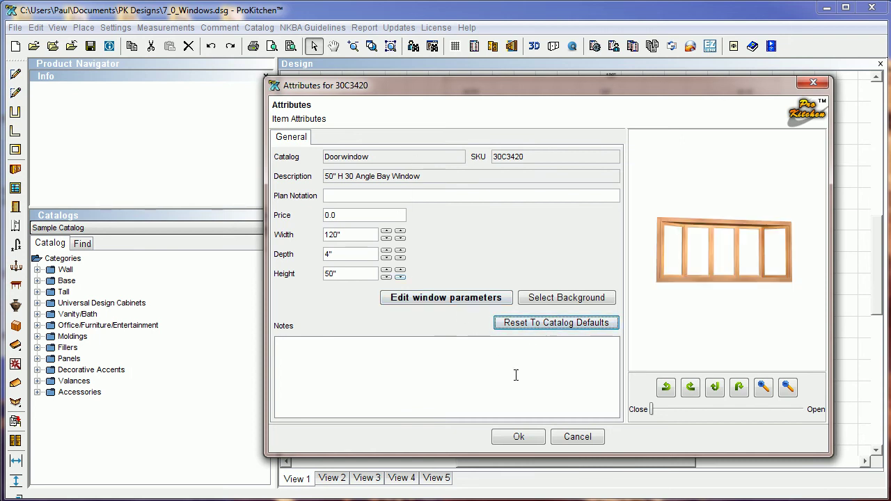
{"action": "left_click", "coordinate": [521, 437]}
{"action": "left_click", "coordinate": [579, 137]}
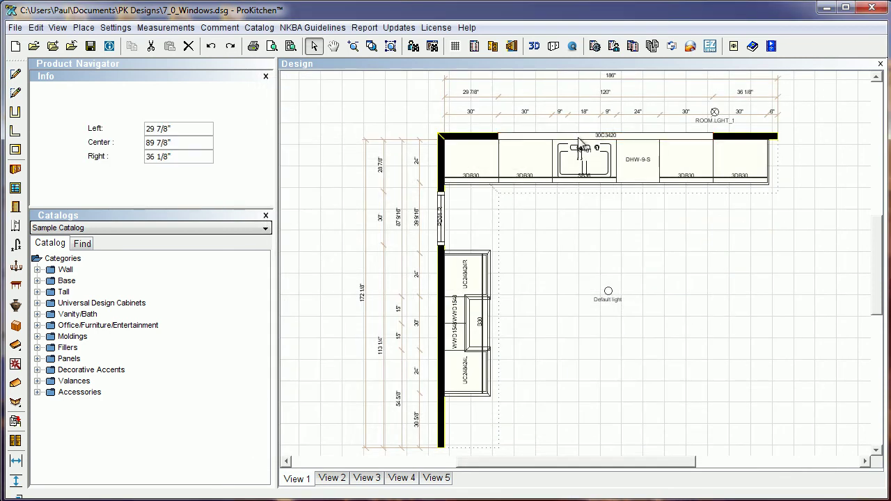
{"action": "key", "text": "Delete"}
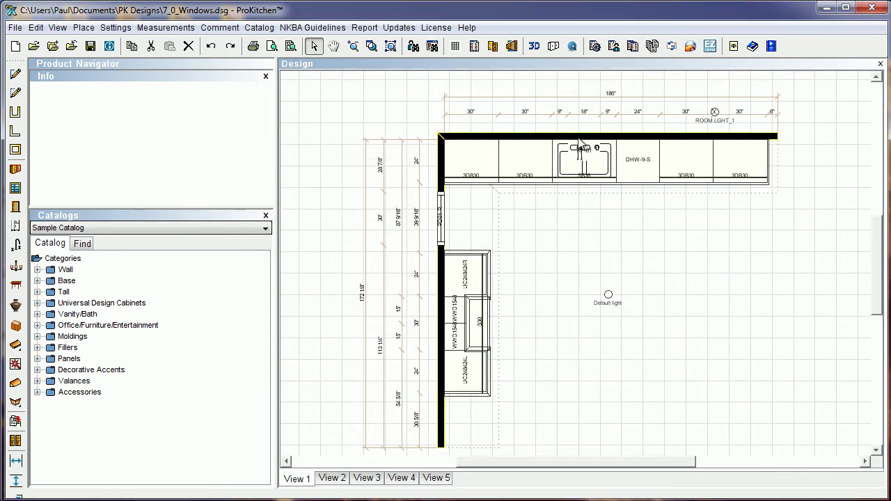
Choose the WCL36_oak 36" H Casement Window(oak) from the Architectural Elements casement windows
{"action": "left_click", "coordinate": [16, 188]}
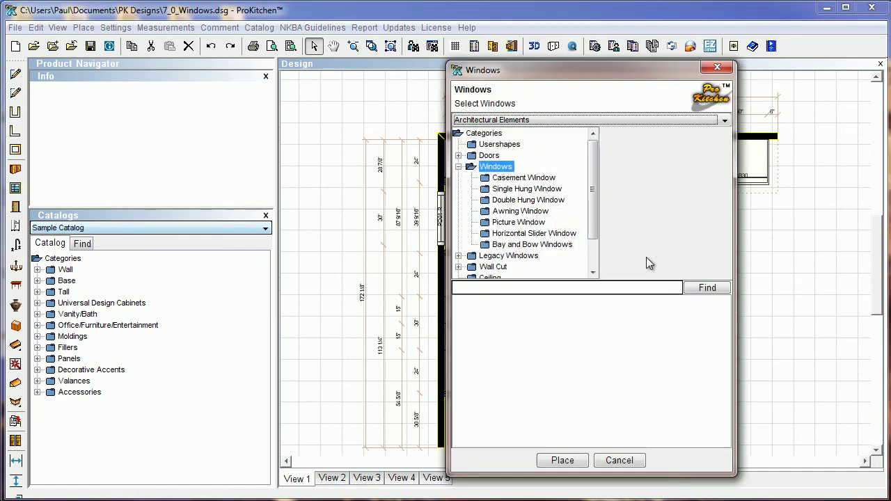
{"action": "left_click", "coordinate": [487, 180]}
{"action": "scroll", "coordinate": [554, 407], "scroll_direction": "down", "scroll_amount": 2}
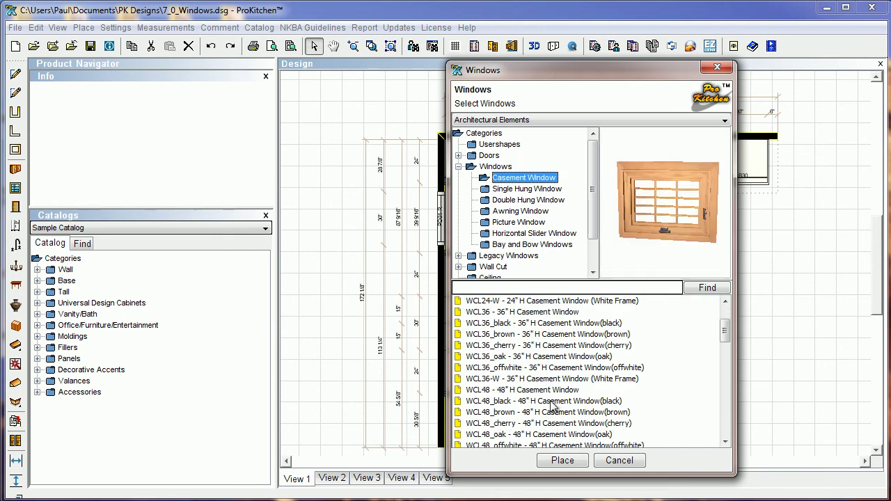
{"action": "left_click", "coordinate": [547, 356]}
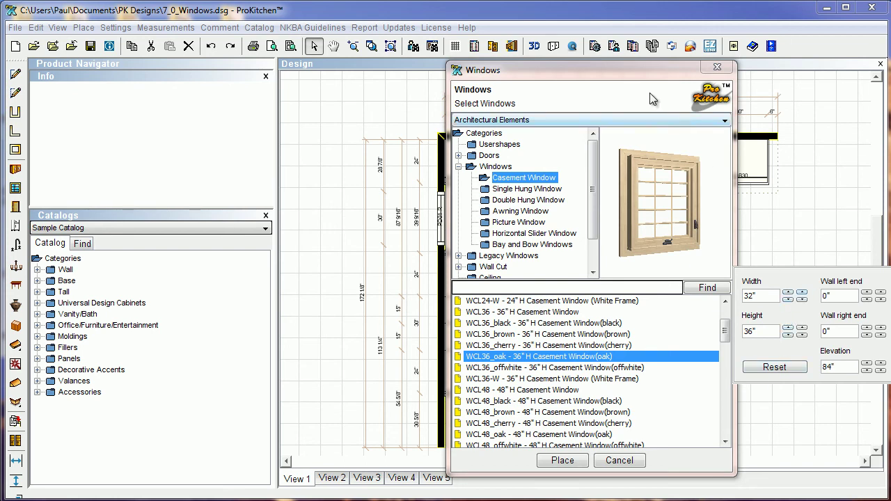
{"action": "left_click_drag", "start_coordinate": [613, 70], "coordinate": [496, 67]}
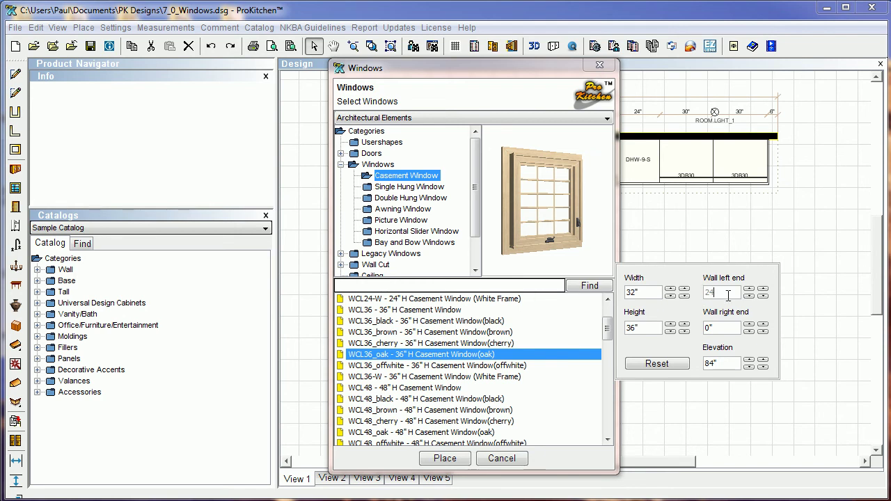
Place the WCL36_oak window on the sink wall, 24" from the wall's left end
{"action": "left_click", "coordinate": [733, 325]}
{"action": "left_click", "coordinate": [728, 292]}
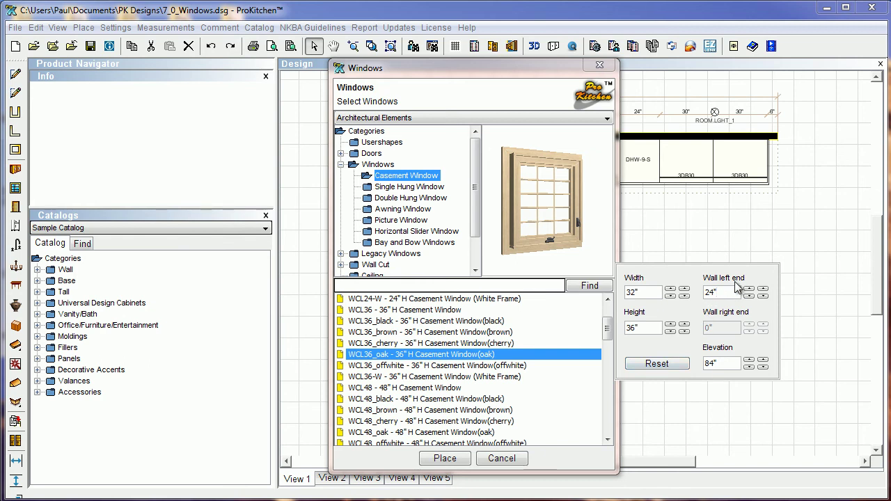
{"action": "left_click", "coordinate": [663, 368]}
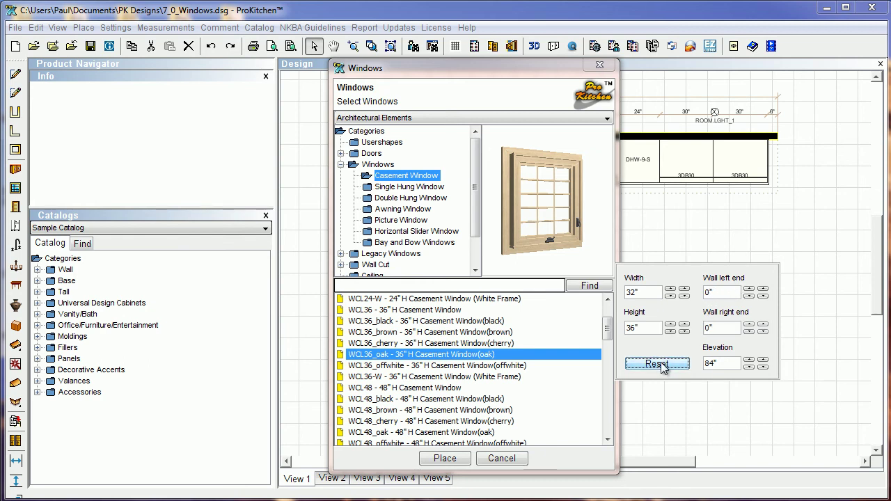
{"action": "double_click", "coordinate": [704, 292]}
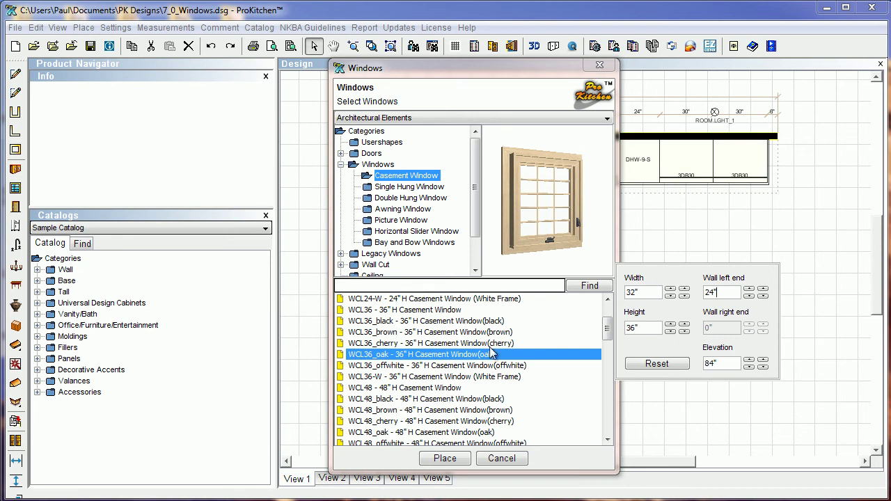
{"action": "left_click", "coordinate": [458, 357]}
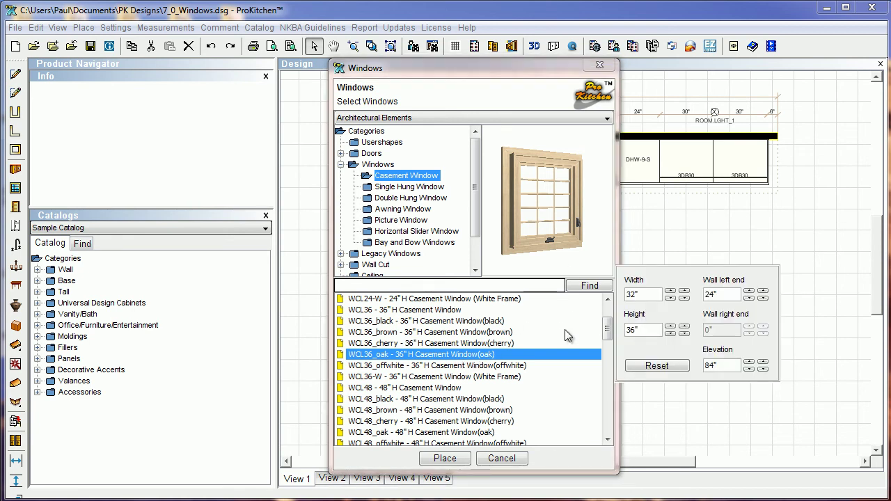
{"action": "left_click", "coordinate": [440, 461]}
{"action": "left_click", "coordinate": [533, 157]}
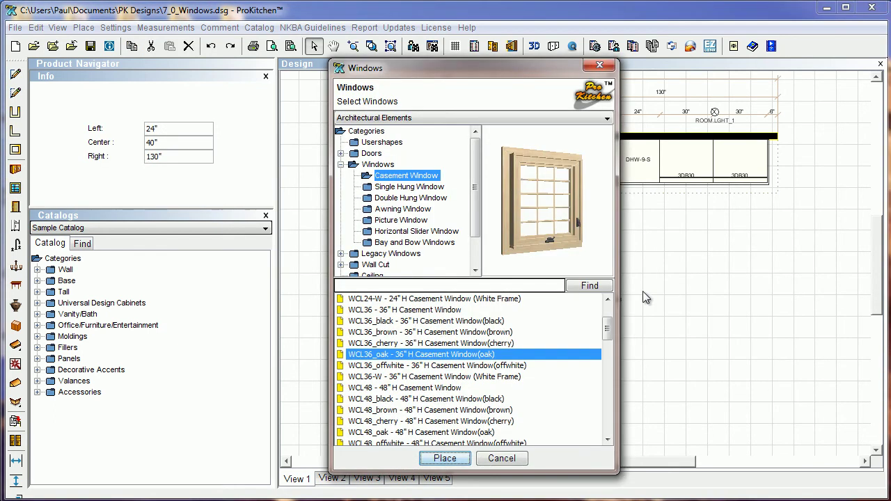
Place a second WCL36_oak window on the sink wall, 24" from the wall's right end, and finish placing windows
{"action": "left_click", "coordinate": [394, 355]}
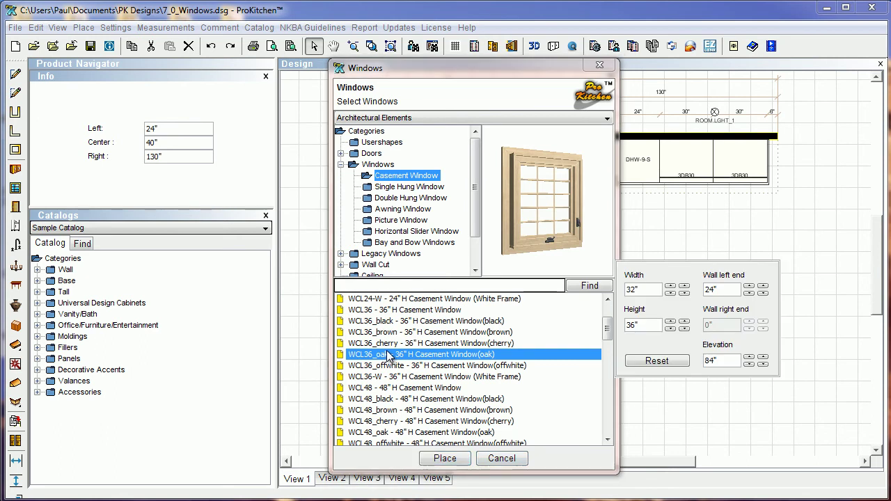
{"action": "double_click", "coordinate": [708, 290]}
{"action": "left_click", "coordinate": [670, 364]}
{"action": "left_click", "coordinate": [718, 327]}
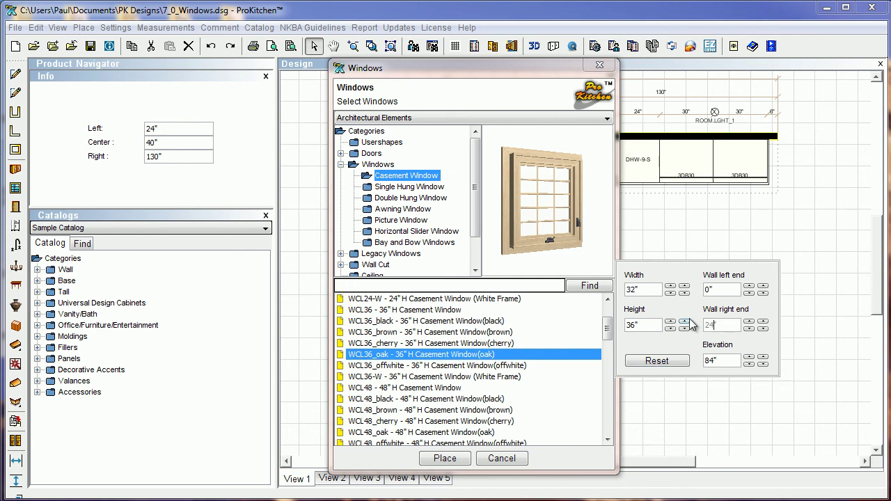
{"action": "left_click", "coordinate": [440, 458]}
{"action": "left_click", "coordinate": [678, 209]}
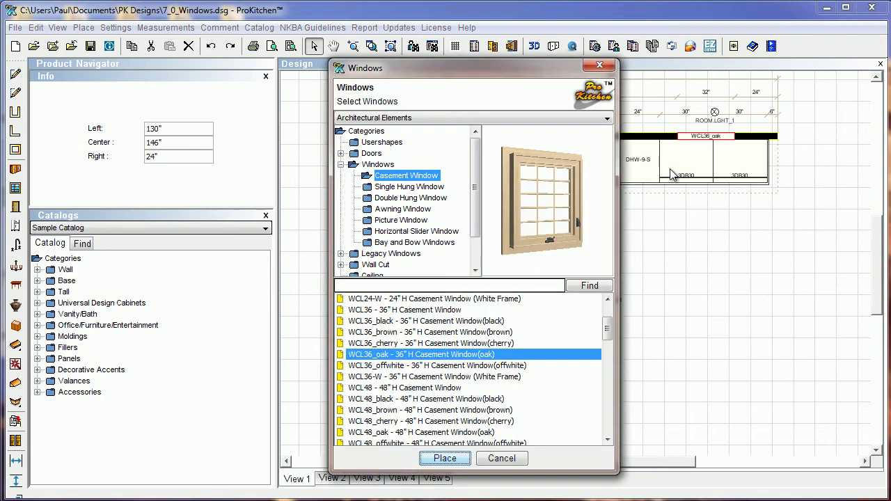
{"action": "left_click", "coordinate": [501, 459]}
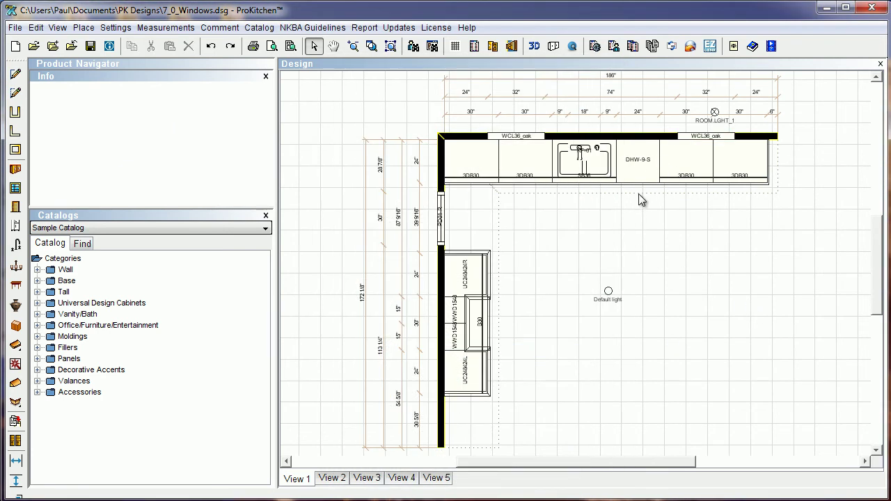
Render the kitchen in 3D, examine both casement windows from a raised viewpoint, and return to the plan
{"action": "left_click", "coordinate": [534, 46]}
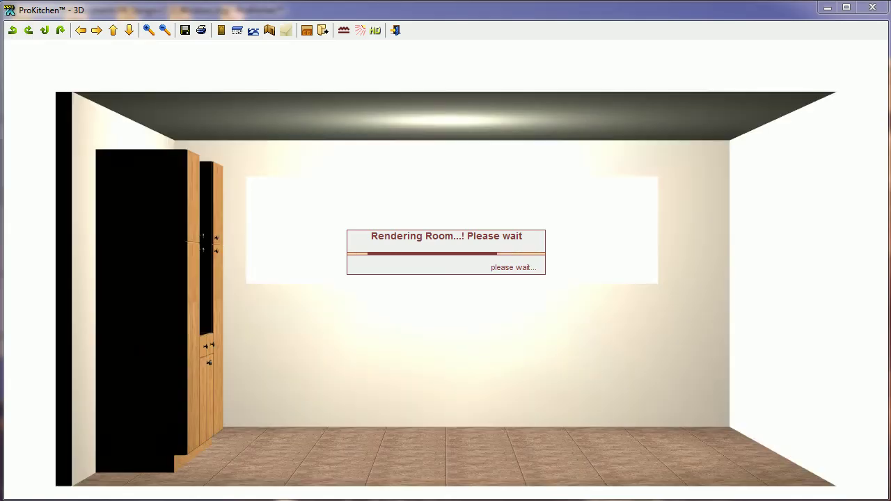
{"action": "left_click_drag", "start_coordinate": [497, 348], "coordinate": [420, 318]}
{"action": "mouse_move", "coordinate": [626, 355]}
{"action": "left_mouse_down"}
{"action": "mouse_move", "coordinate": [667, 354]}
{"action": "mouse_move", "coordinate": [638, 356]}
{"action": "left_mouse_up"}
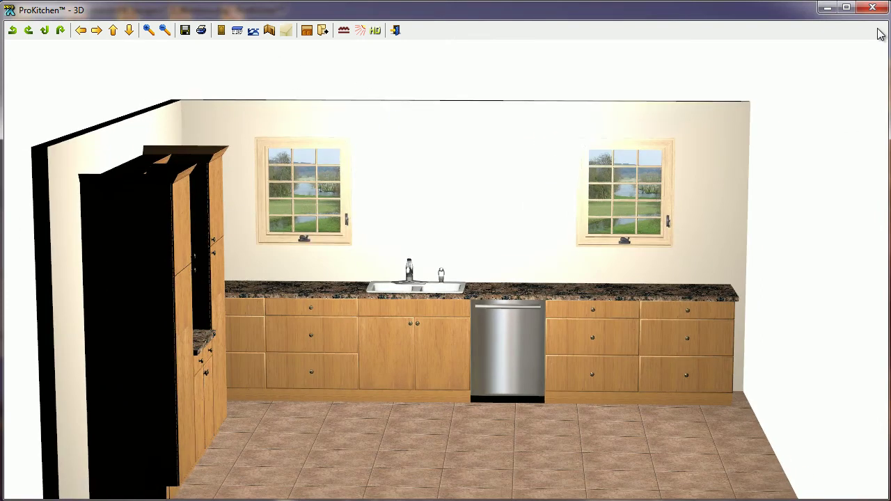
{"action": "left_click", "coordinate": [873, 8]}
Open the window parameters of the casement window nearest the sink wall's right end and review its interior and exterior settings
{"action": "right_click", "coordinate": [695, 142]}
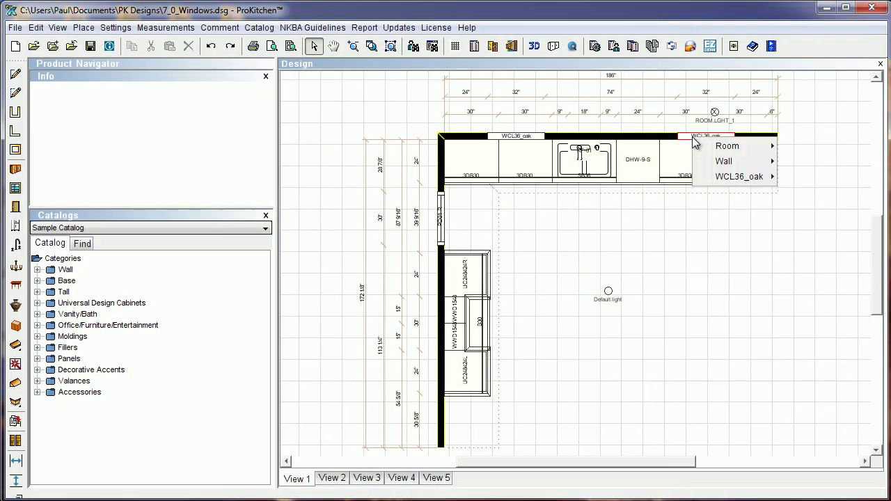
{"action": "mouse_move", "coordinate": [724, 177]}
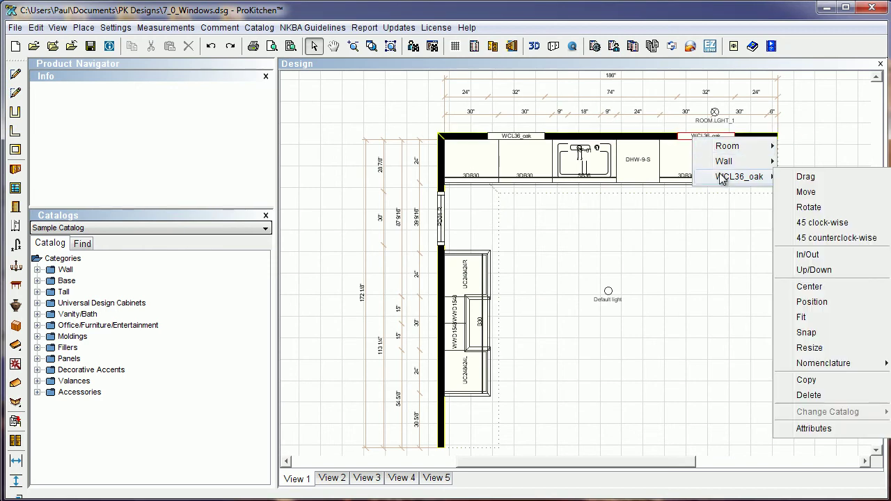
{"action": "left_click", "coordinate": [814, 428]}
{"action": "left_click", "coordinate": [468, 302]}
{"action": "left_click_drag", "start_coordinate": [478, 41], "coordinate": [430, 23]}
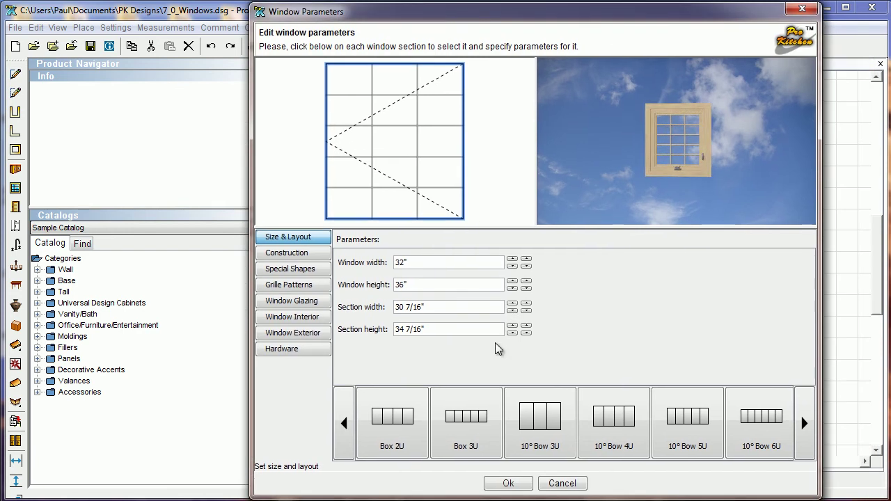
{"action": "left_click", "coordinate": [289, 319]}
{"action": "left_click", "coordinate": [290, 333]}
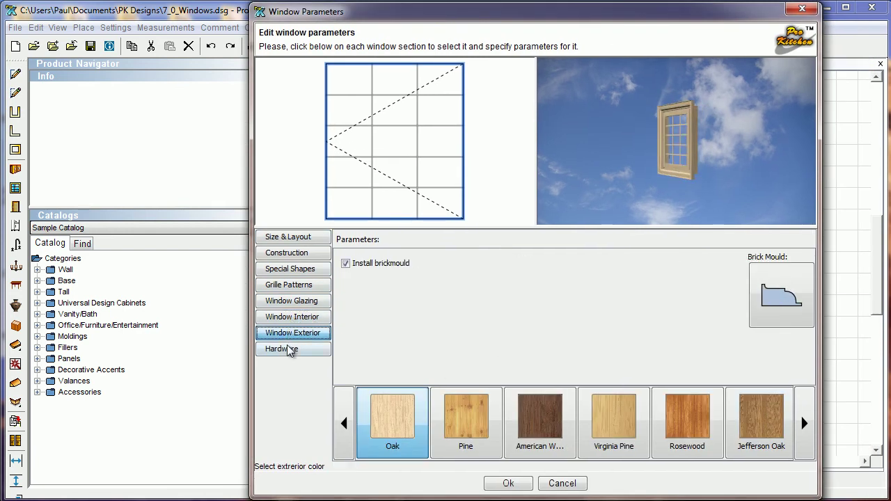
Try the Bright Chrome, Satin Nickel and Oil-rubbed B... finishes and set the casement window's hardware to Brushed Brass
{"action": "left_click", "coordinate": [290, 351]}
{"action": "left_click", "coordinate": [476, 430]}
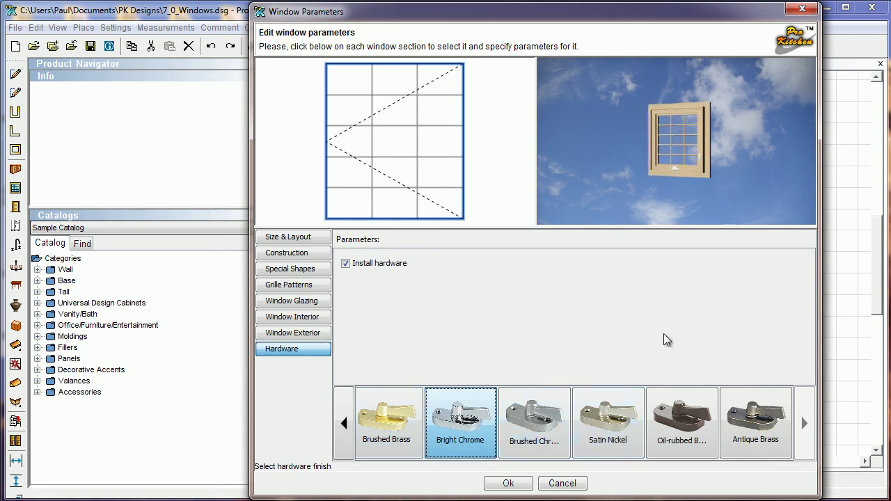
{"action": "left_click", "coordinate": [611, 439]}
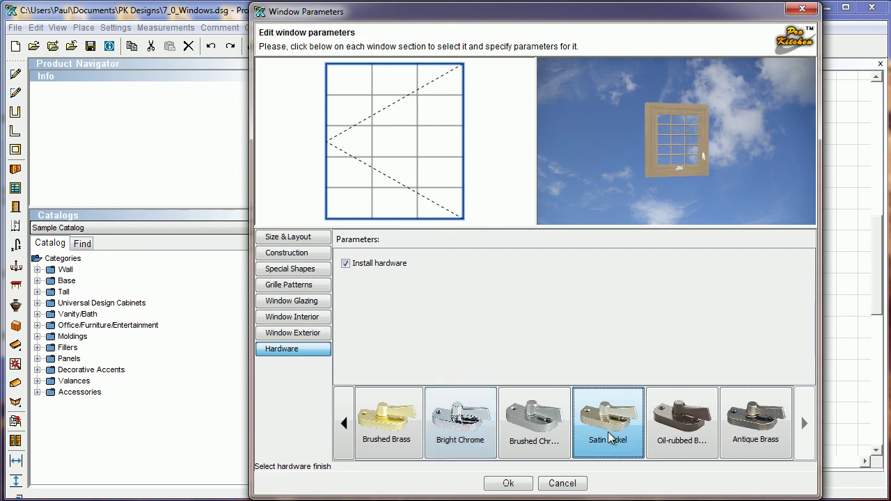
{"action": "left_click", "coordinate": [690, 445]}
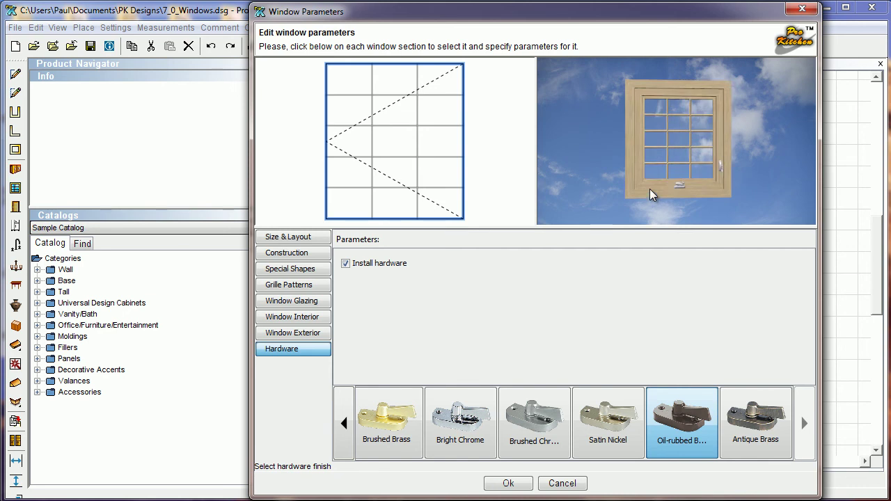
{"action": "scroll", "coordinate": [650, 195], "scroll_direction": "up", "scroll_amount": 3}
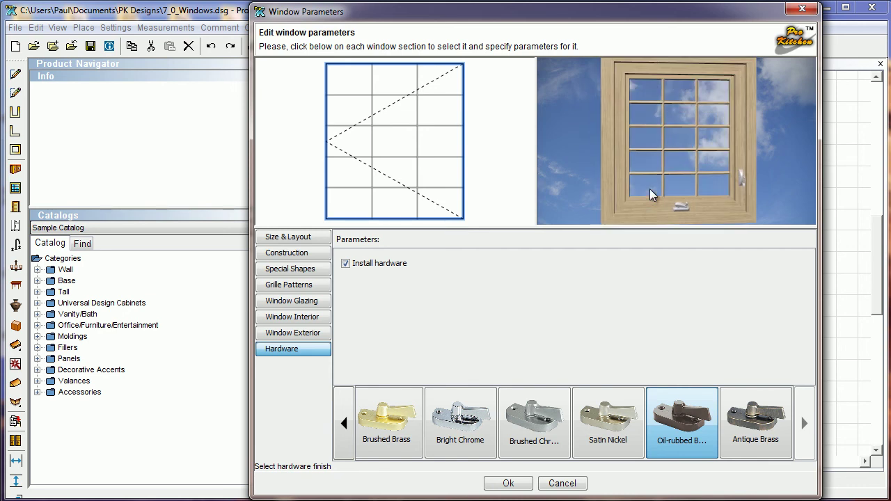
{"action": "left_click", "coordinate": [370, 421]}
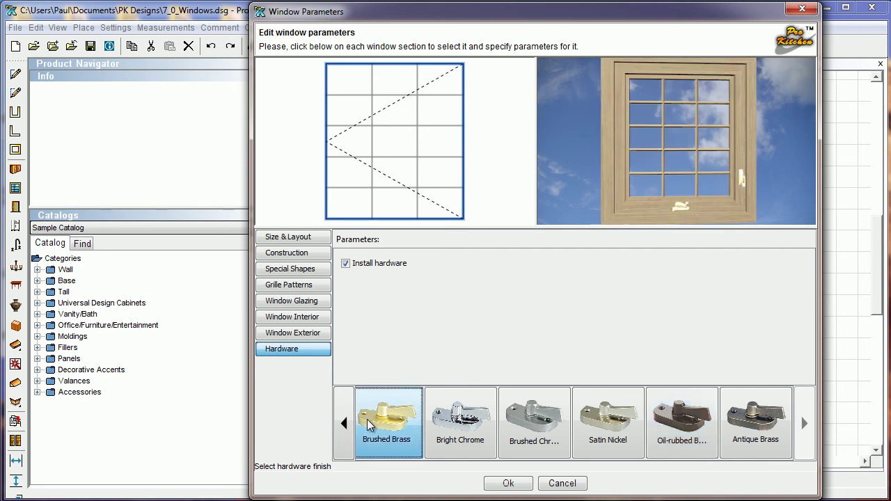
Try the Antique Brass and Satin Nickel finishes, set the casement window's hardware to Bright Chrome, and accept the window parameters
{"action": "left_click", "coordinate": [750, 445]}
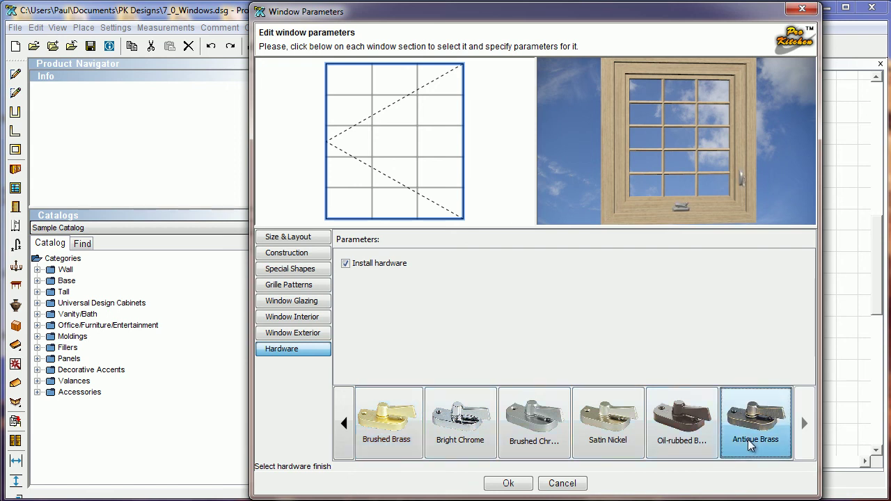
{"action": "left_click", "coordinate": [611, 438]}
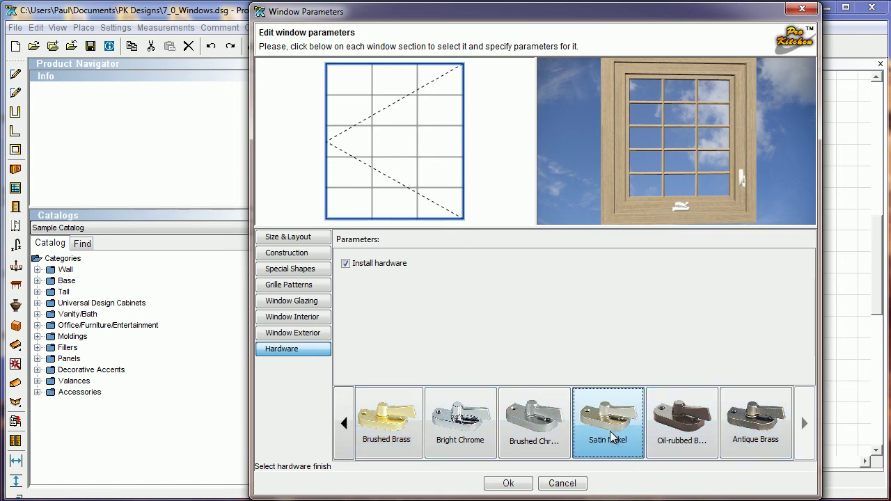
{"action": "left_click", "coordinate": [466, 435]}
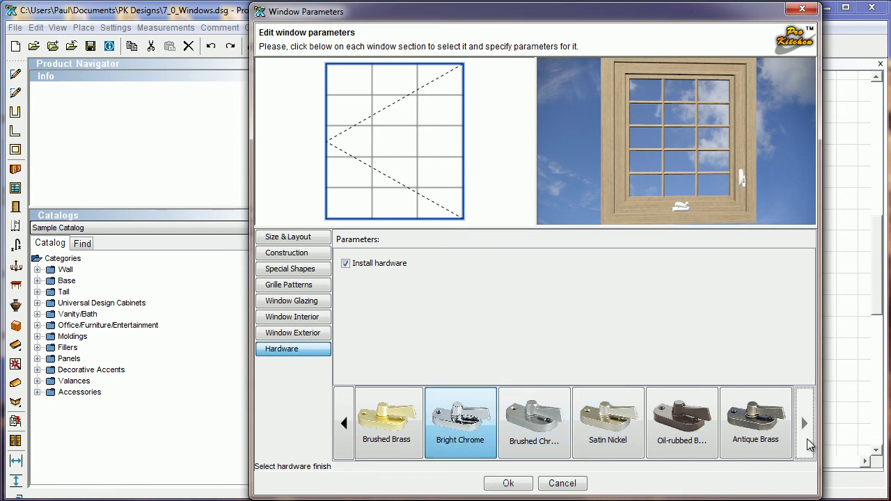
{"action": "left_click", "coordinate": [347, 428]}
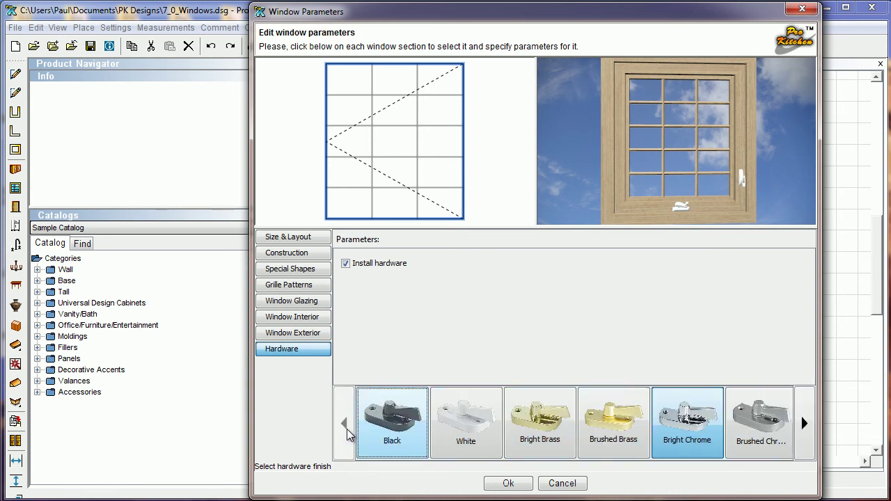
{"action": "key", "text": "Return"}
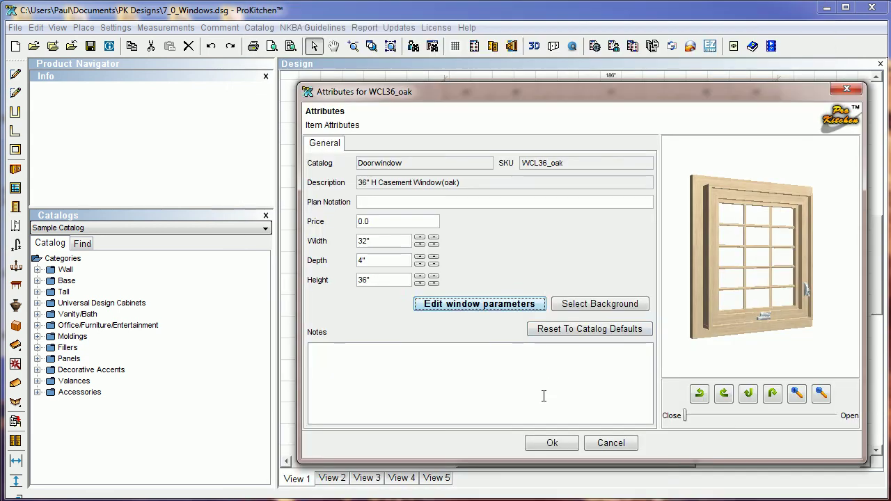
Preview wp_10.jpg as the casement window's background without applying it, and accept the window's attributes
{"action": "left_click", "coordinate": [585, 306]}
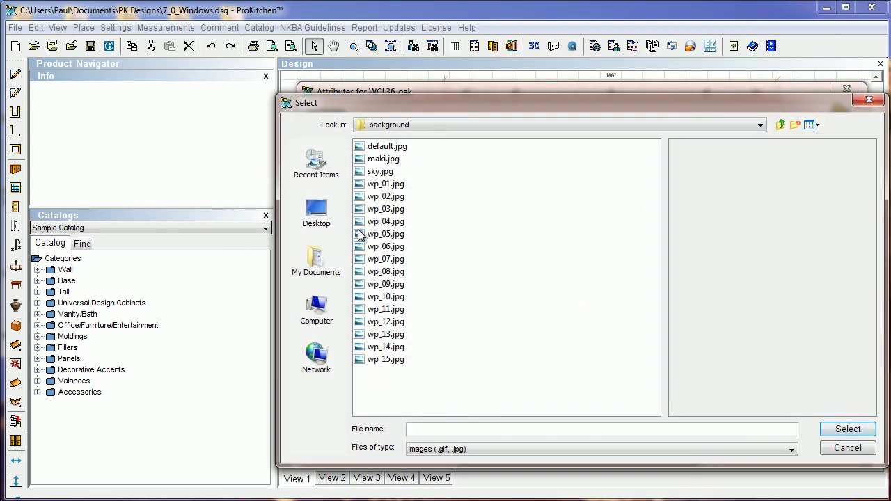
{"action": "left_click", "coordinate": [382, 297]}
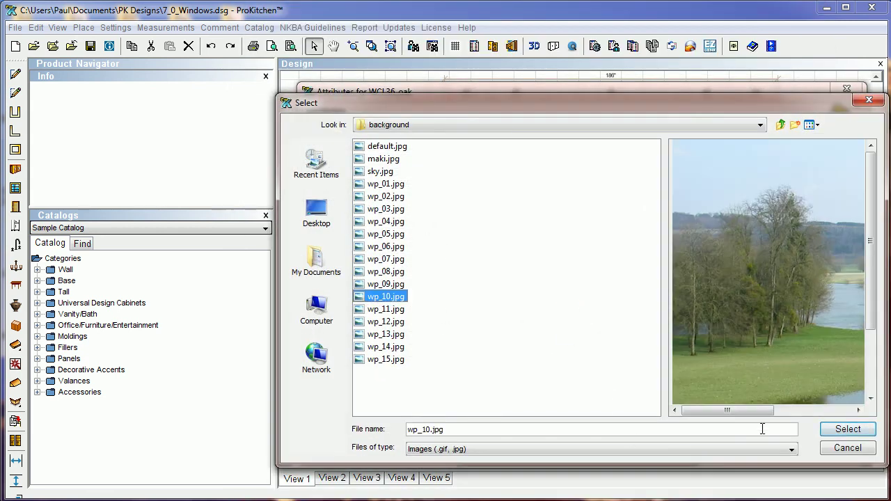
{"action": "left_click", "coordinate": [844, 449]}
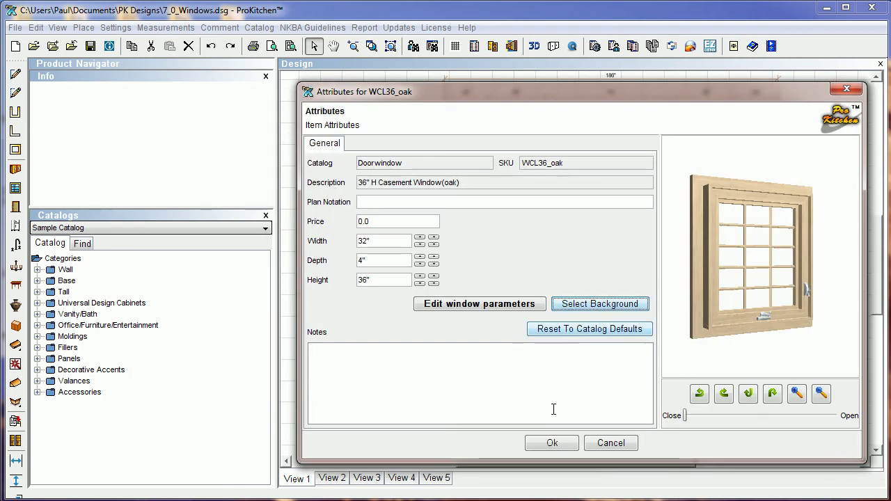
{"action": "left_click", "coordinate": [553, 442]}
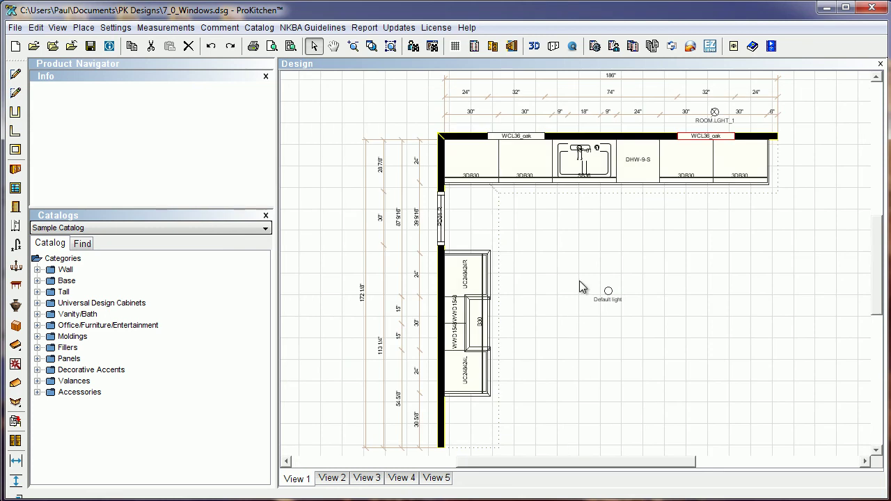
Browse the Horizontal Slider, Picture, Awning, Double Hung and Single Hung window categories, and examine a single hung model from the front
{"action": "left_click", "coordinate": [15, 188]}
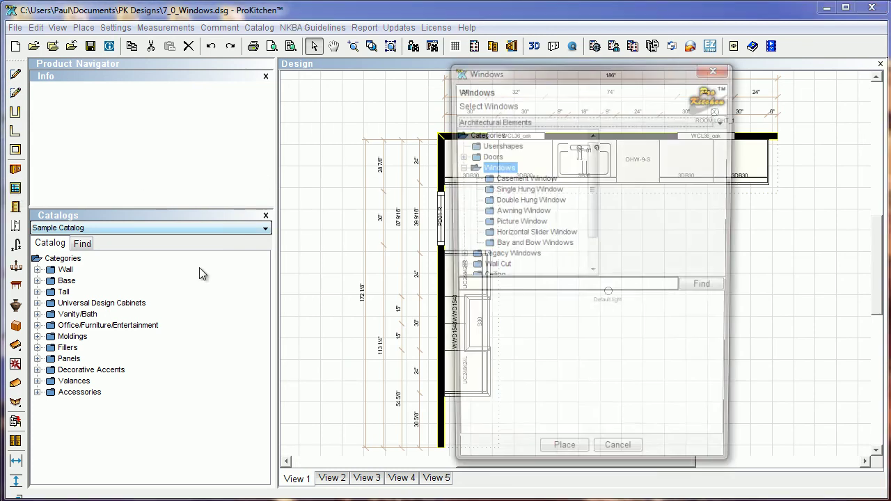
{"action": "left_click", "coordinate": [487, 233]}
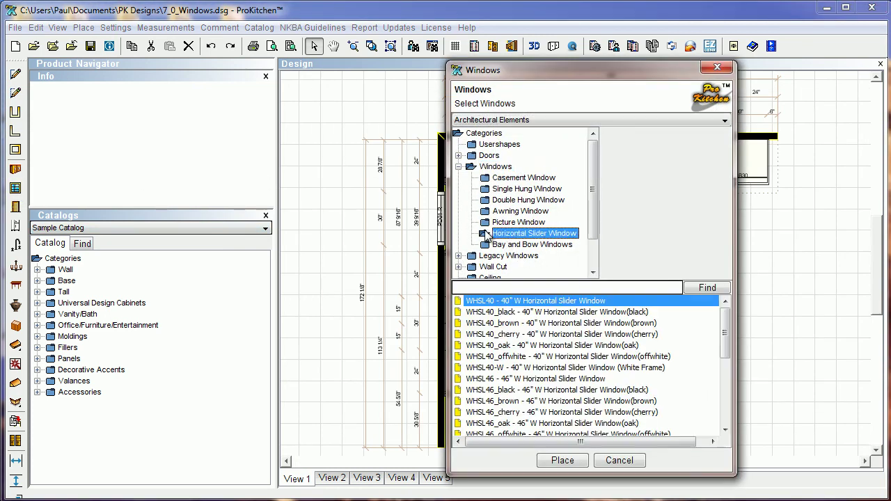
{"action": "left_click", "coordinate": [554, 412]}
{"action": "left_click", "coordinate": [519, 222]}
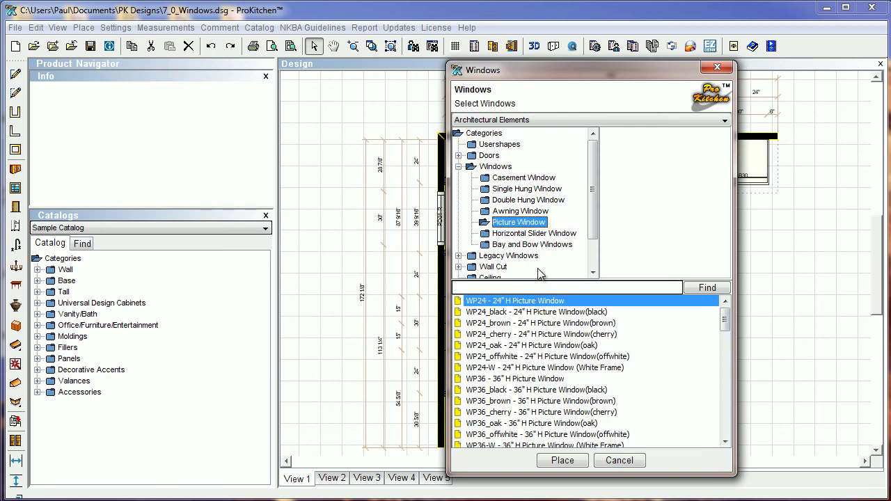
{"action": "left_click", "coordinate": [511, 212]}
{"action": "left_click", "coordinate": [510, 201]}
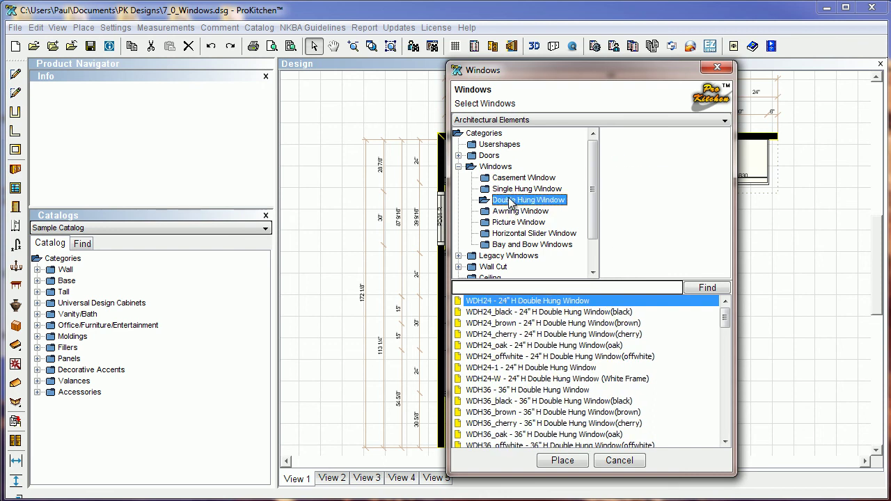
{"action": "left_click", "coordinate": [510, 191]}
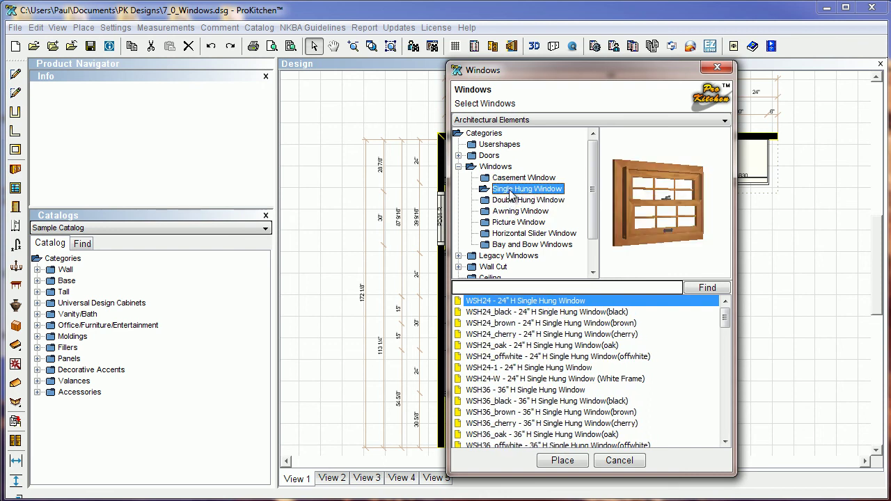
{"action": "scroll", "coordinate": [526, 362], "scroll_direction": "down", "scroll_amount": 3}
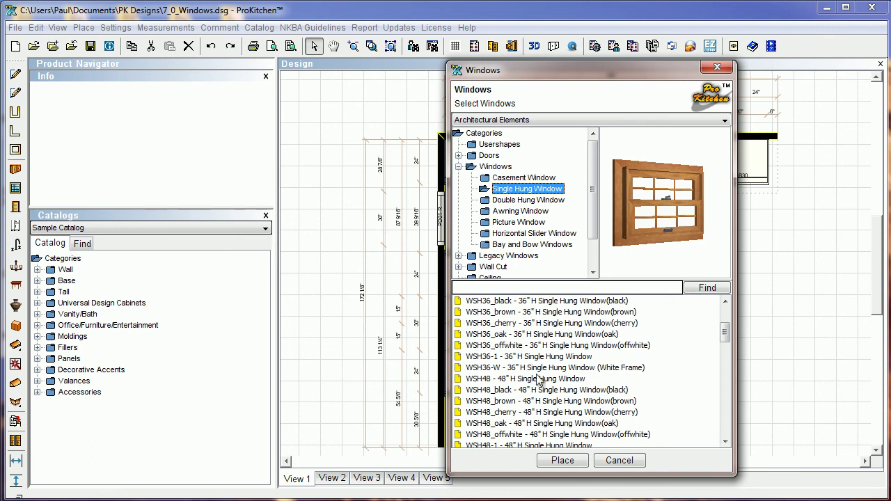
{"action": "mouse_move", "coordinate": [644, 246]}
{"action": "left_mouse_down"}
{"action": "mouse_move", "coordinate": [676, 241]}
{"action": "mouse_move", "coordinate": [618, 240]}
{"action": "mouse_move", "coordinate": [676, 231]}
{"action": "mouse_move", "coordinate": [646, 236]}
{"action": "left_mouse_up"}
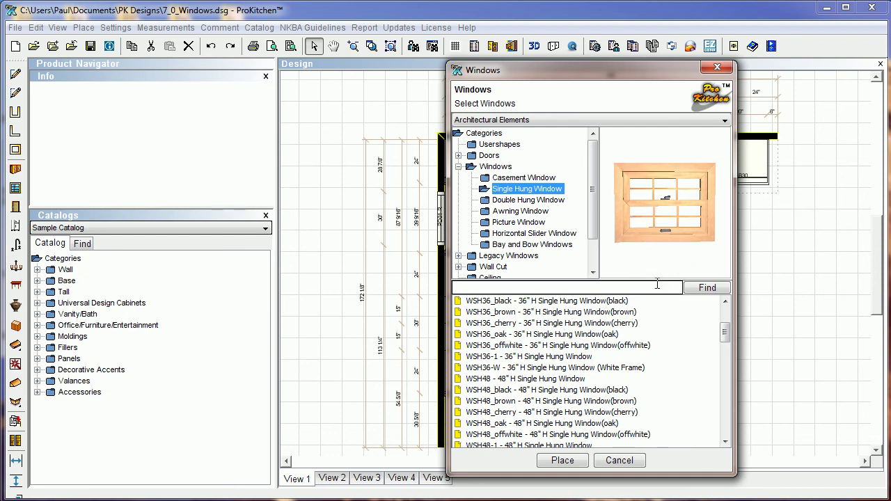
Examine the double hung and awning models under Legacy Windows, compare them with the standard window categories, and leave the window selection without placing anything
{"action": "left_click", "coordinate": [458, 256]}
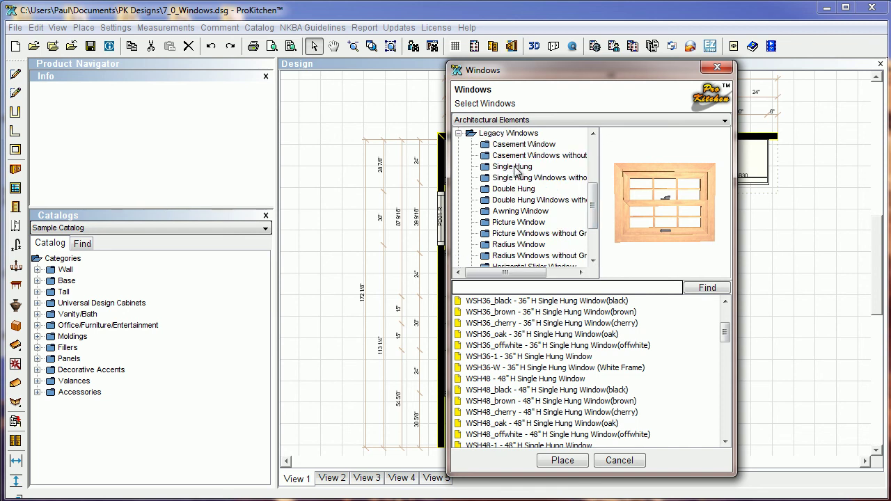
{"action": "left_click", "coordinate": [513, 201]}
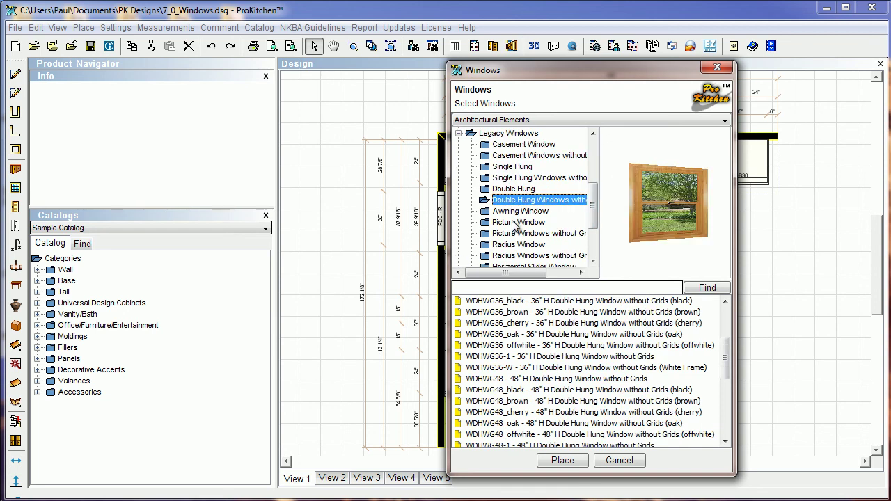
{"action": "left_click", "coordinate": [514, 213]}
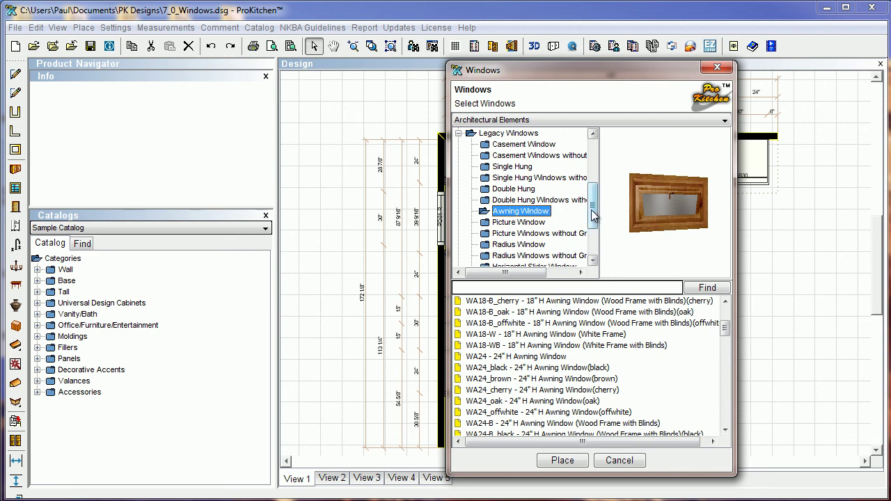
{"action": "left_click_drag", "start_coordinate": [592, 215], "coordinate": [593, 172]}
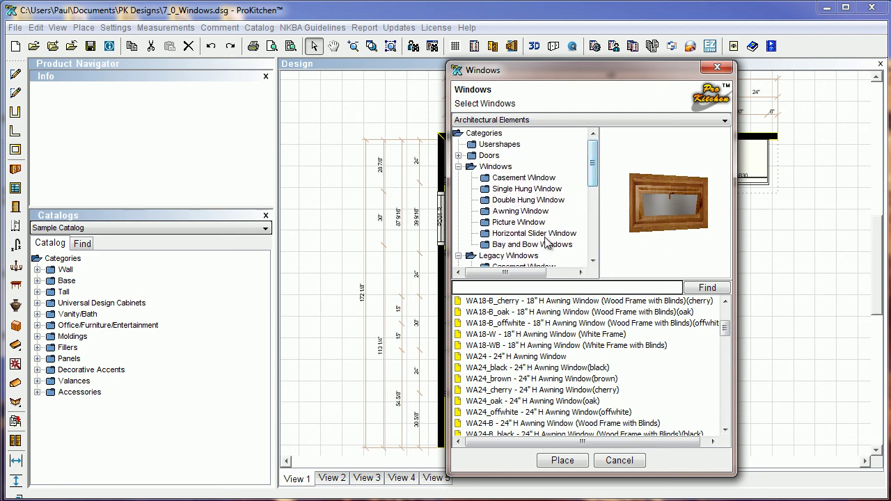
{"action": "scroll", "coordinate": [541, 254], "scroll_direction": "down", "scroll_amount": 2}
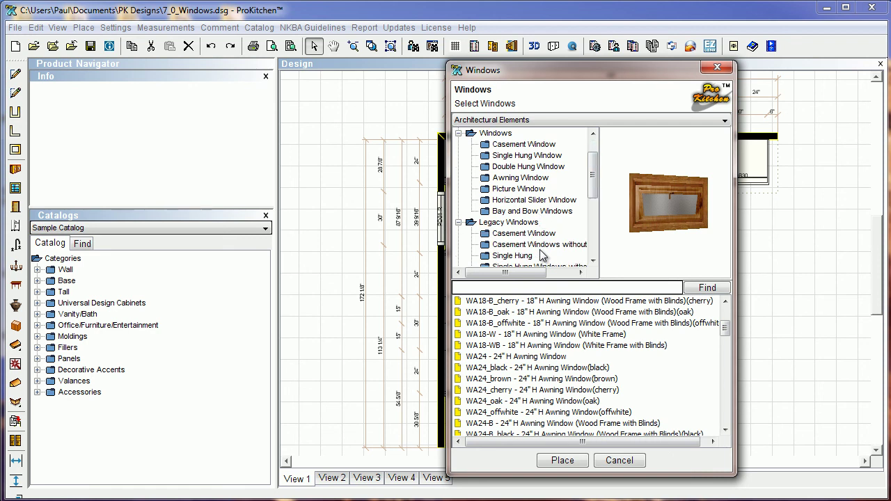
{"action": "left_click", "coordinate": [517, 244]}
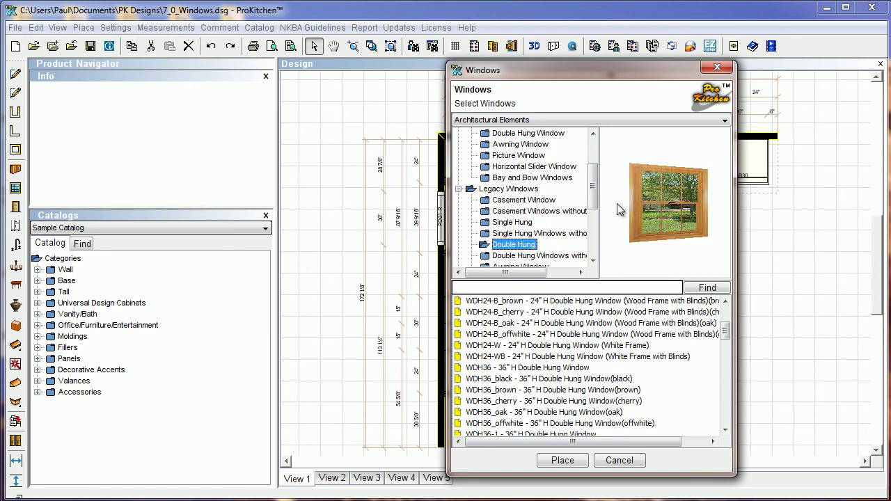
{"action": "left_click_drag", "start_coordinate": [595, 199], "coordinate": [594, 179]}
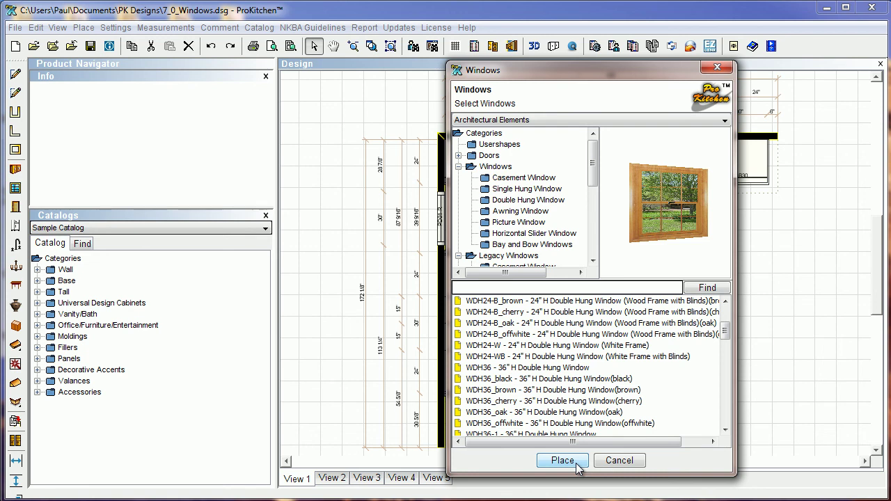
{"action": "left_click", "coordinate": [618, 461]}
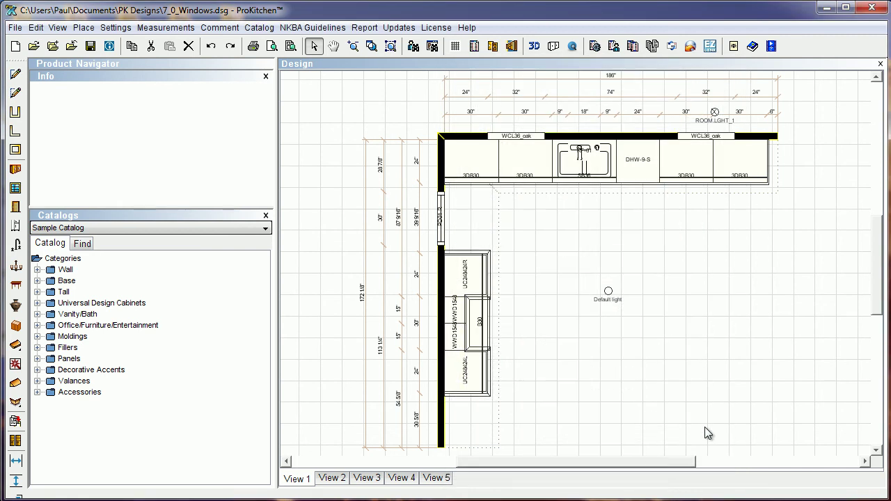